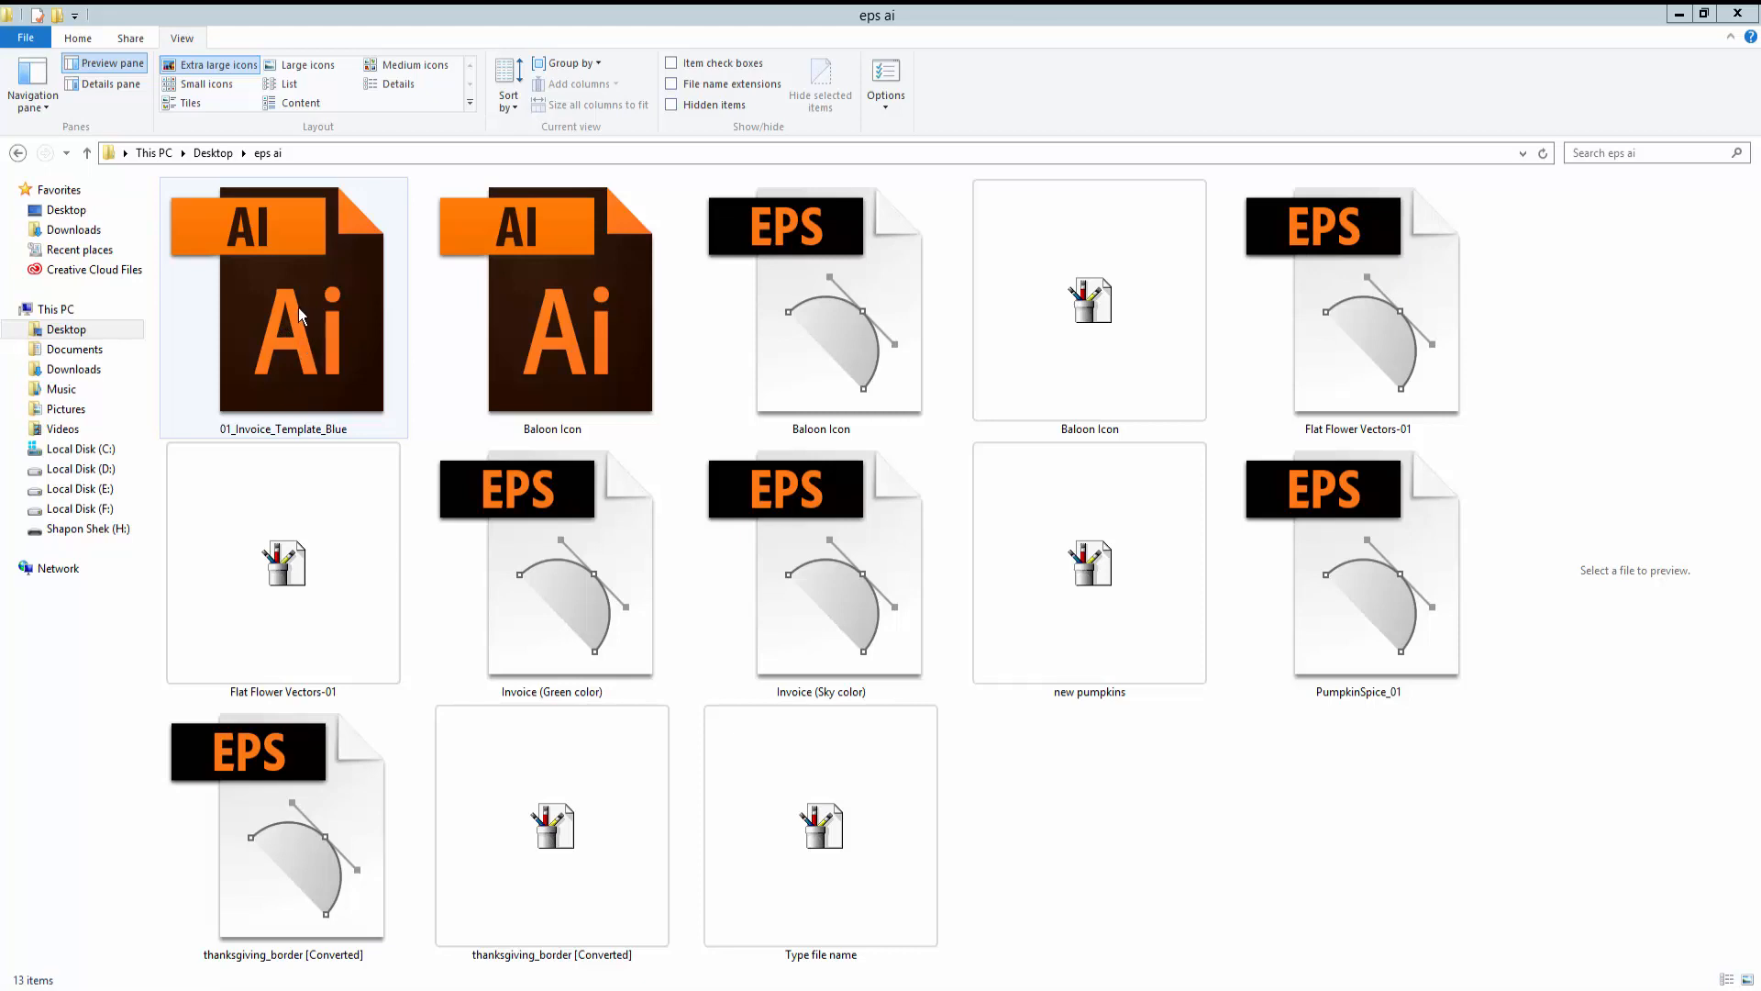
# Open the 01_Invoice_Template_Blue file with Adobe Illustrator from its Open with menu
pyautogui.click(307, 309)
pyautogui.rightClick(308, 314)
pyautogui.moveTo(363, 381)
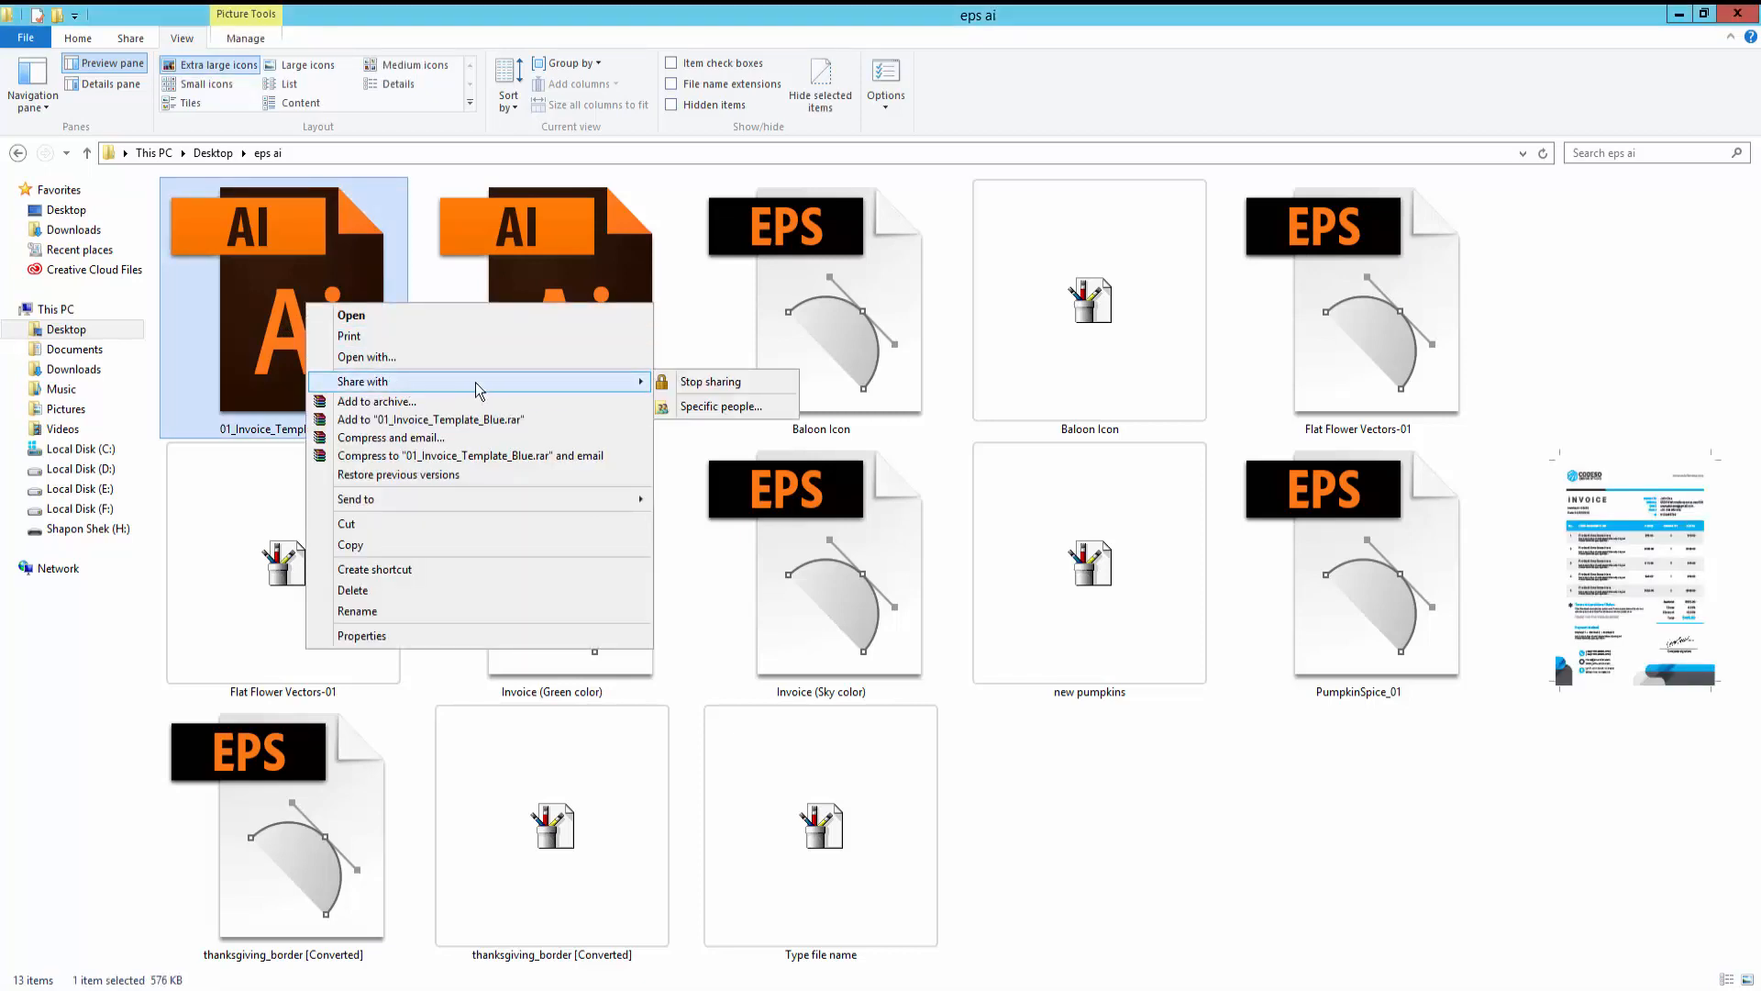
pyautogui.click(407, 358)
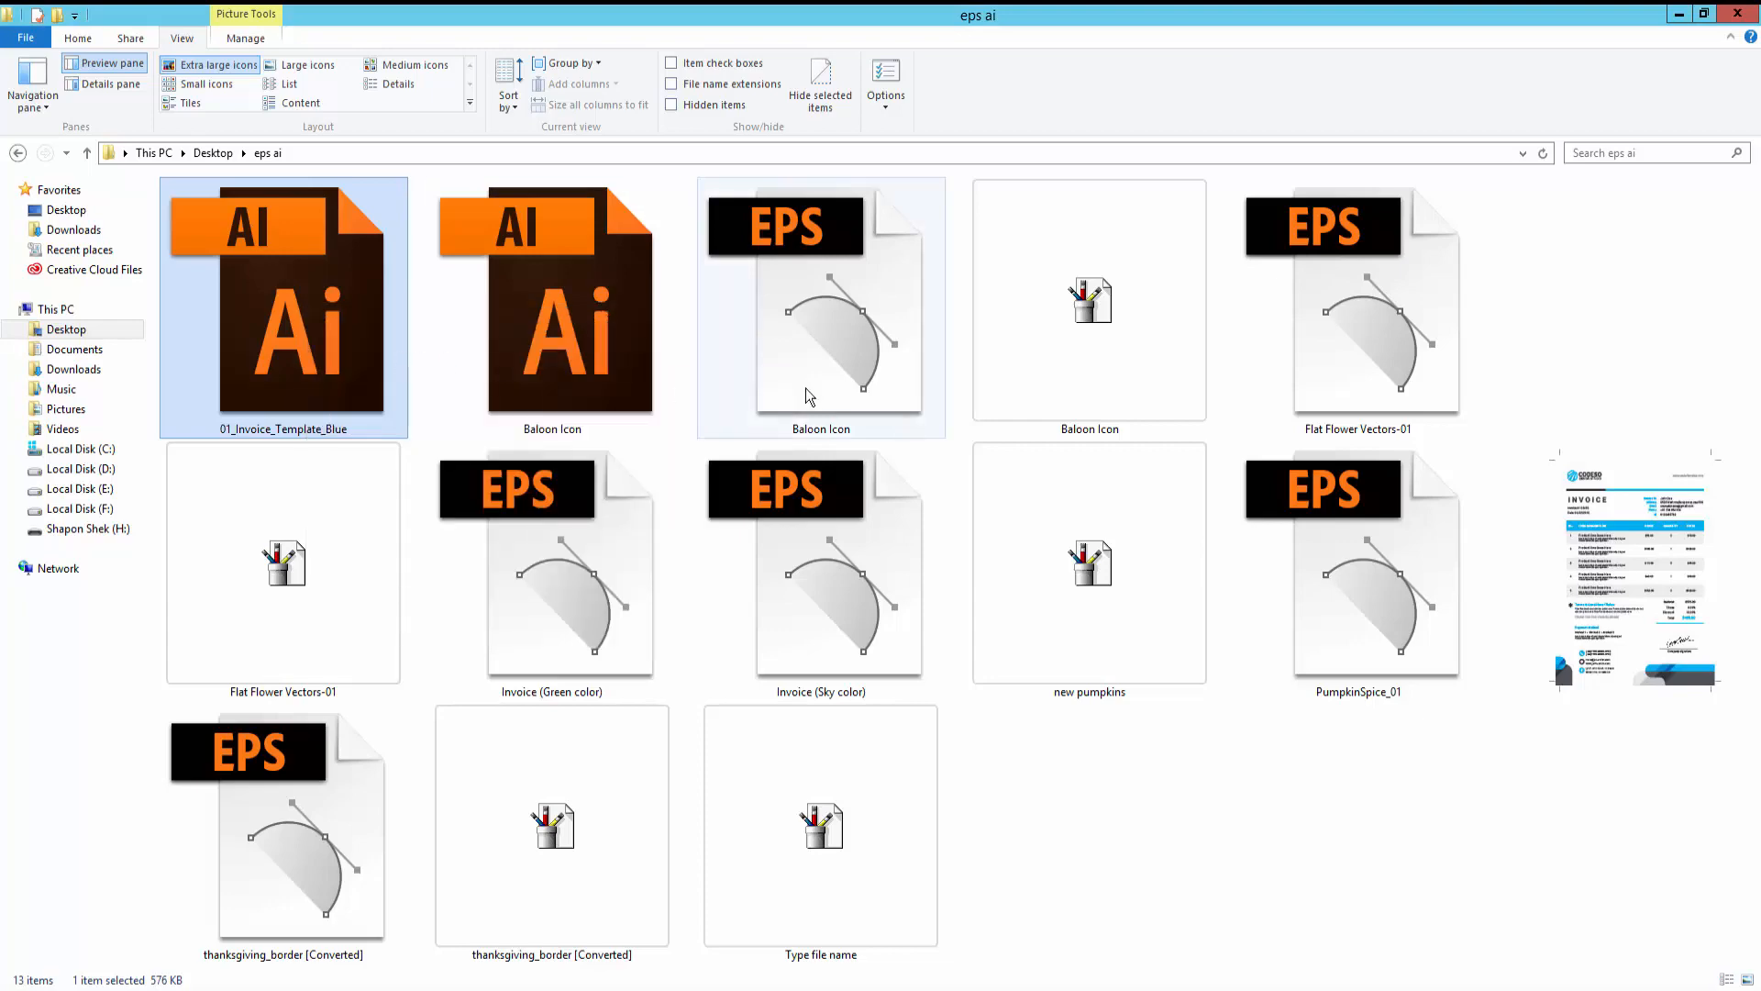
pyautogui.click(866, 399)
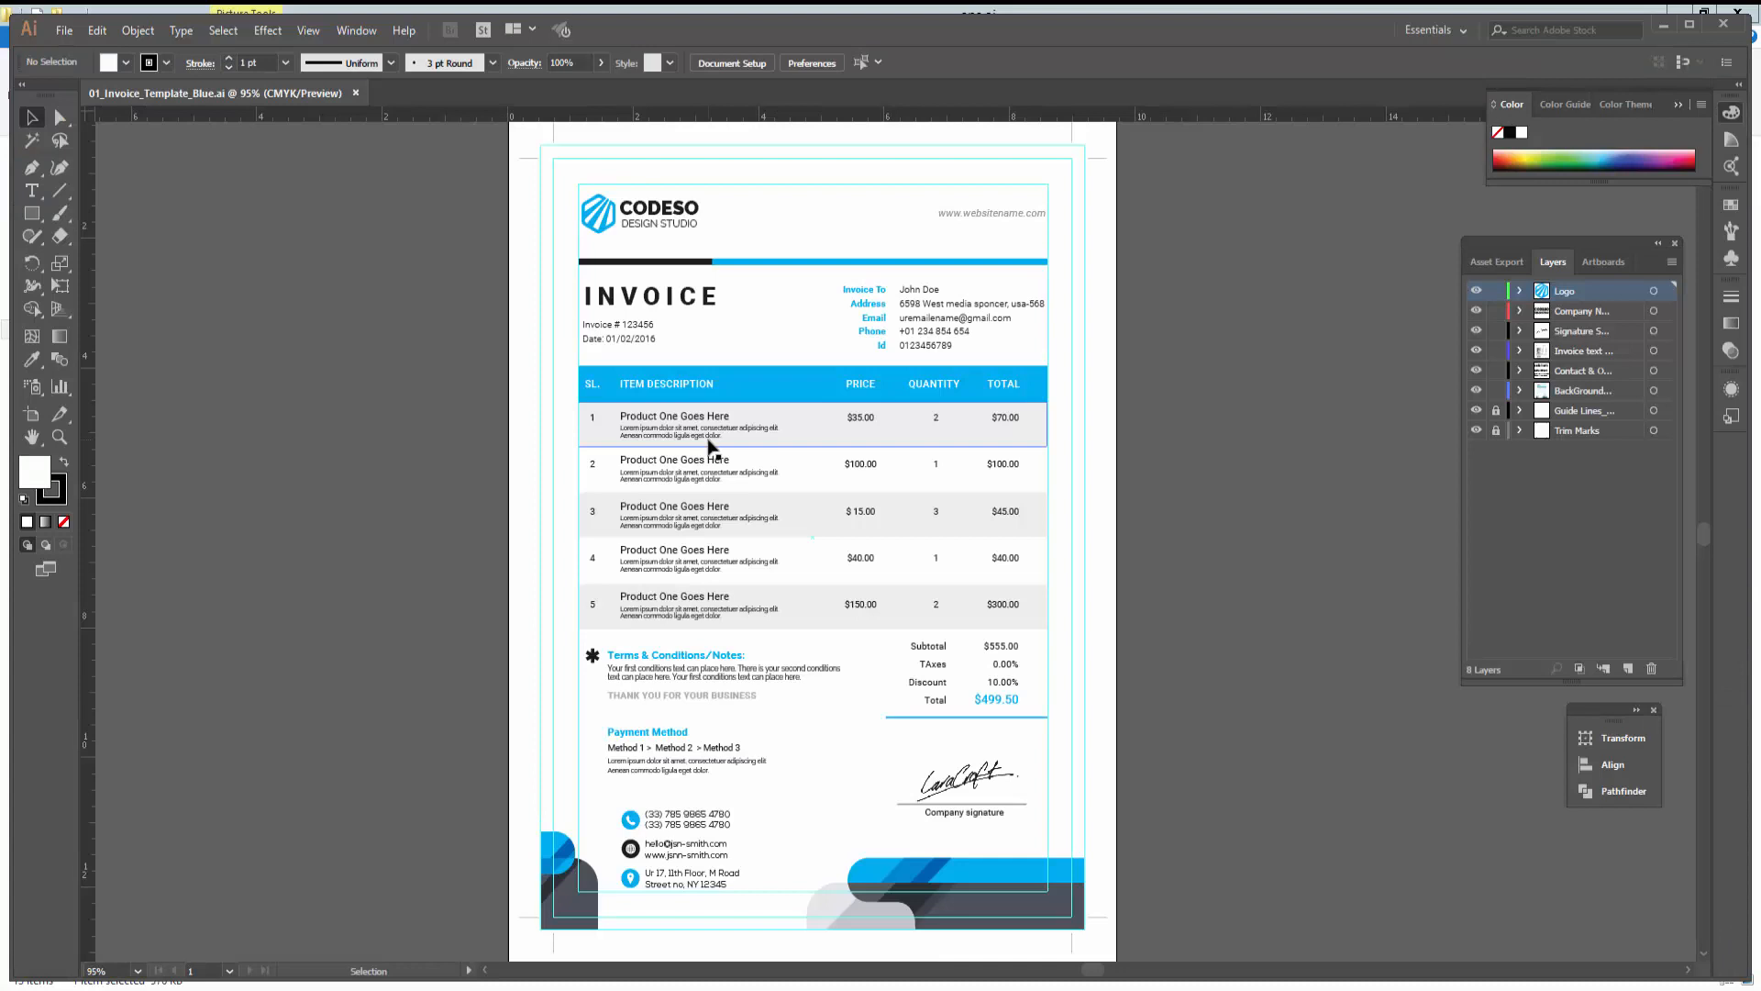
# Start Save As, fix the file name and browse via Desktop into the eps ai folder
pyautogui.click(60, 32)
pyautogui.click(136, 199)
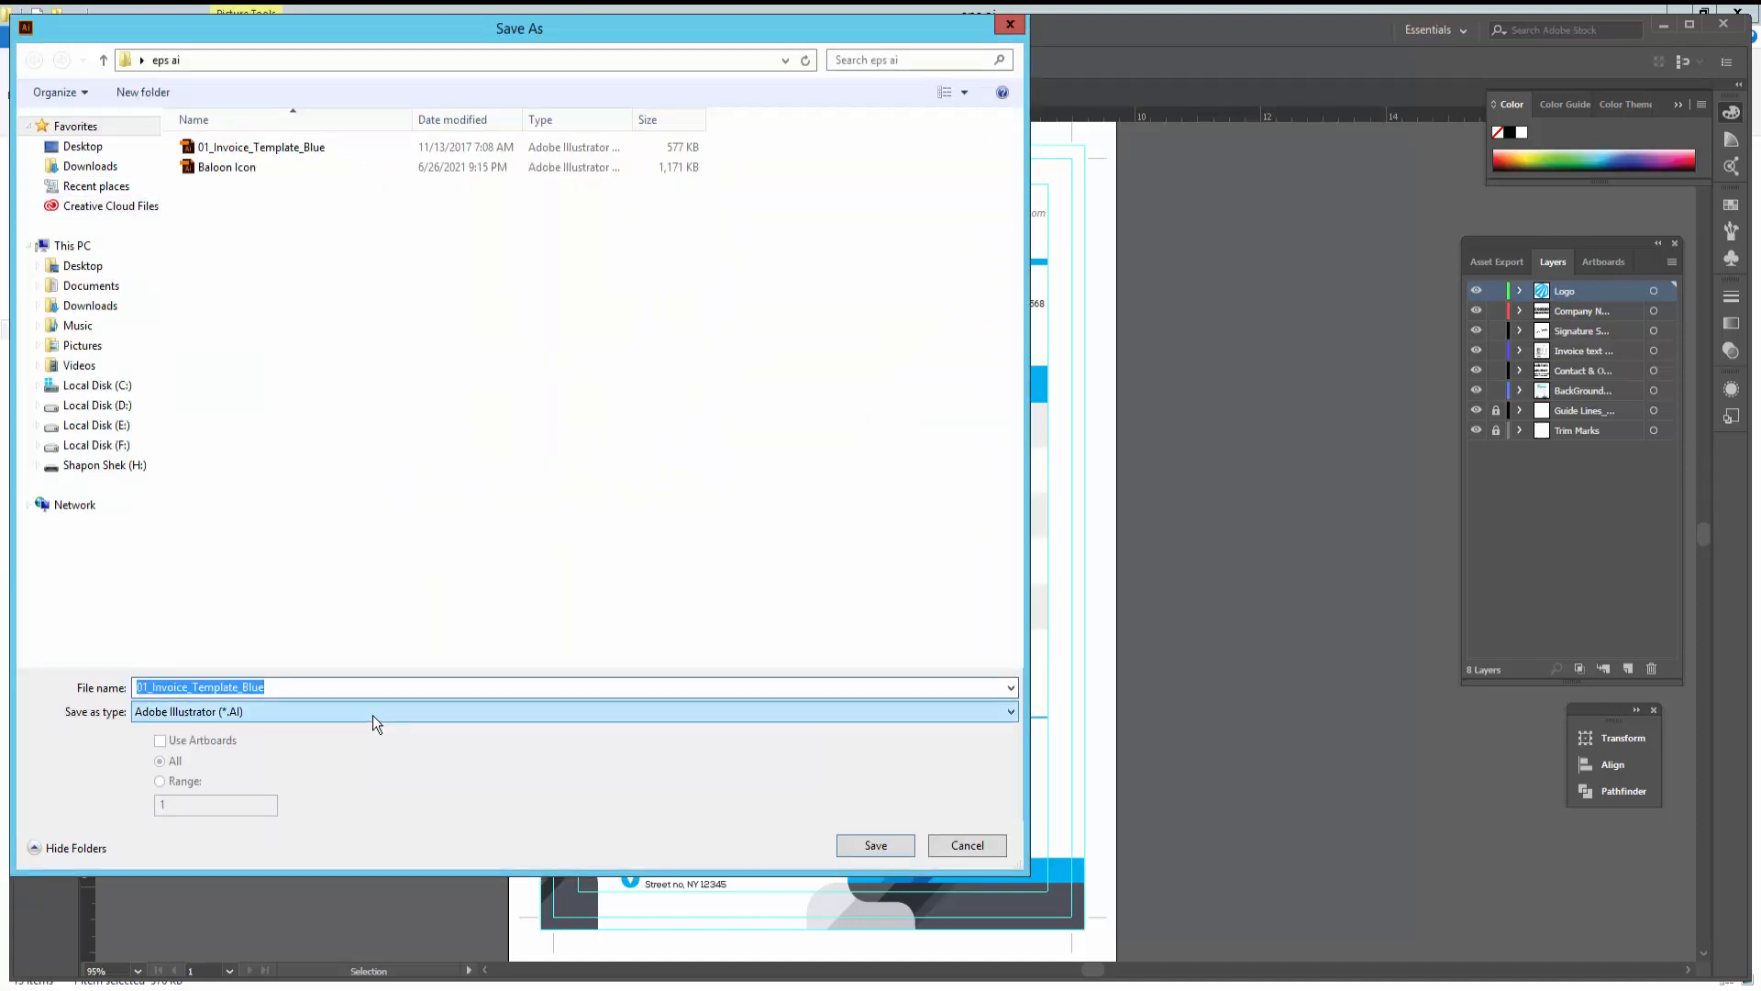
pyautogui.write('Typey')
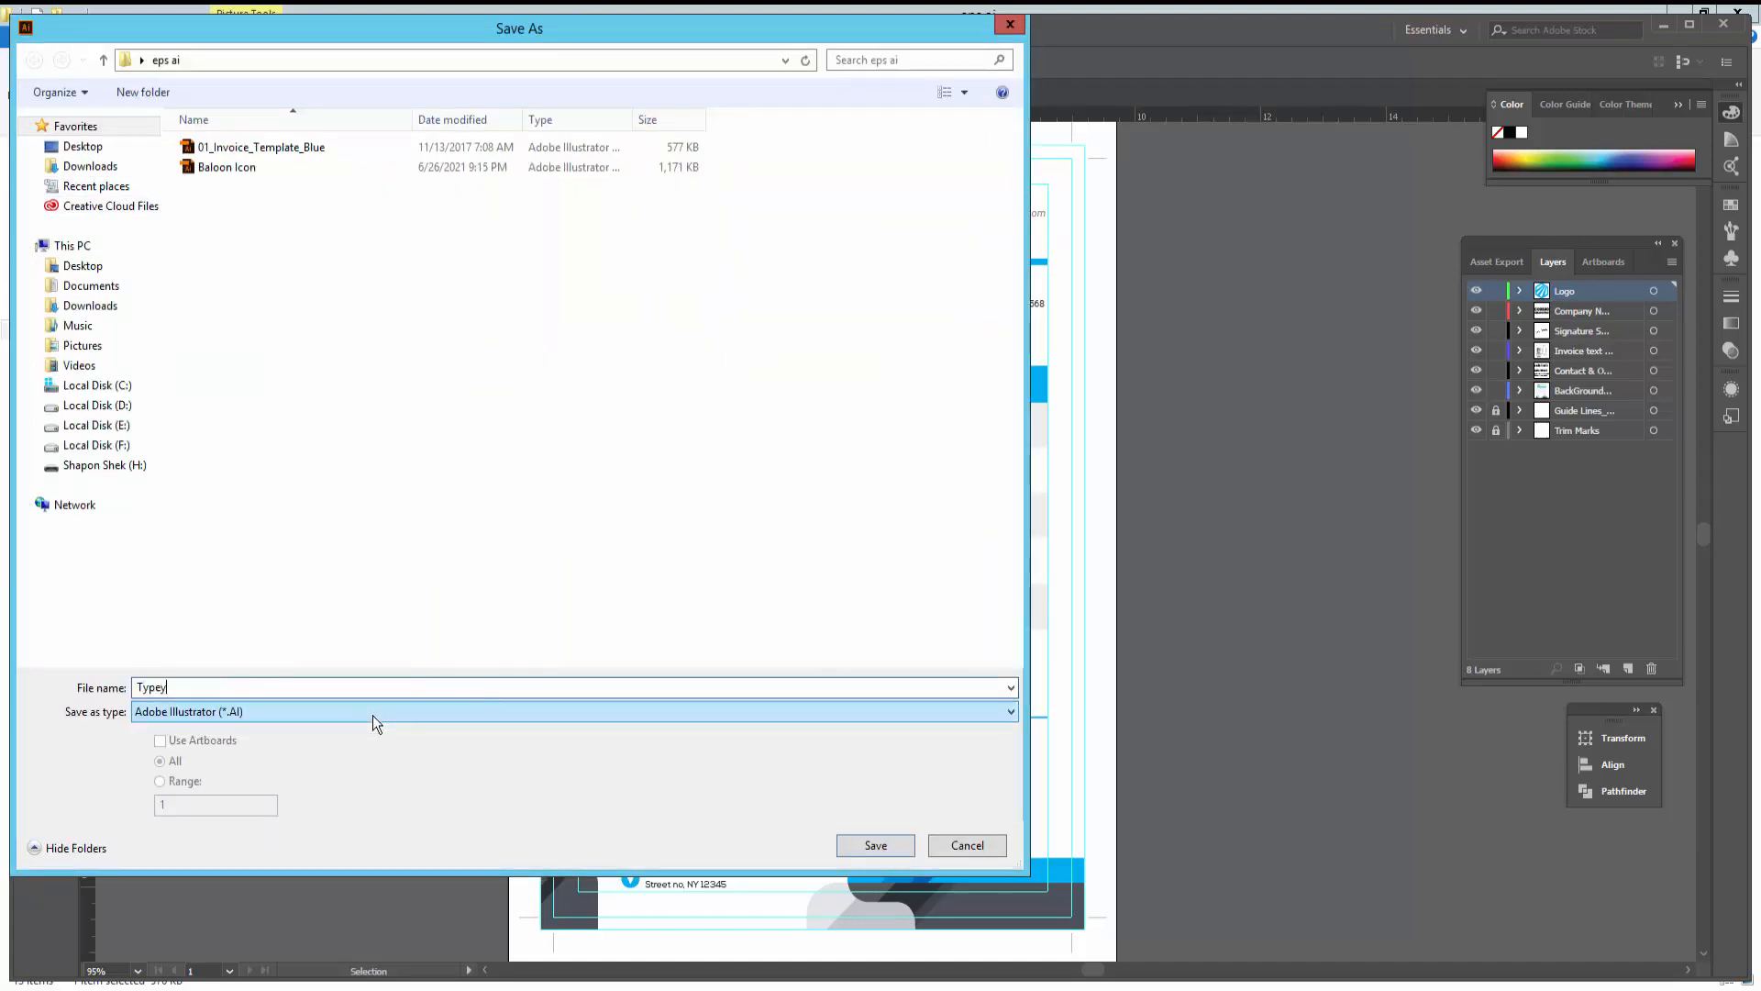
pyautogui.write('ed')
pyautogui.press('BackSpace')
pyautogui.press('BackSpace')
pyautogui.press('BackSpace')
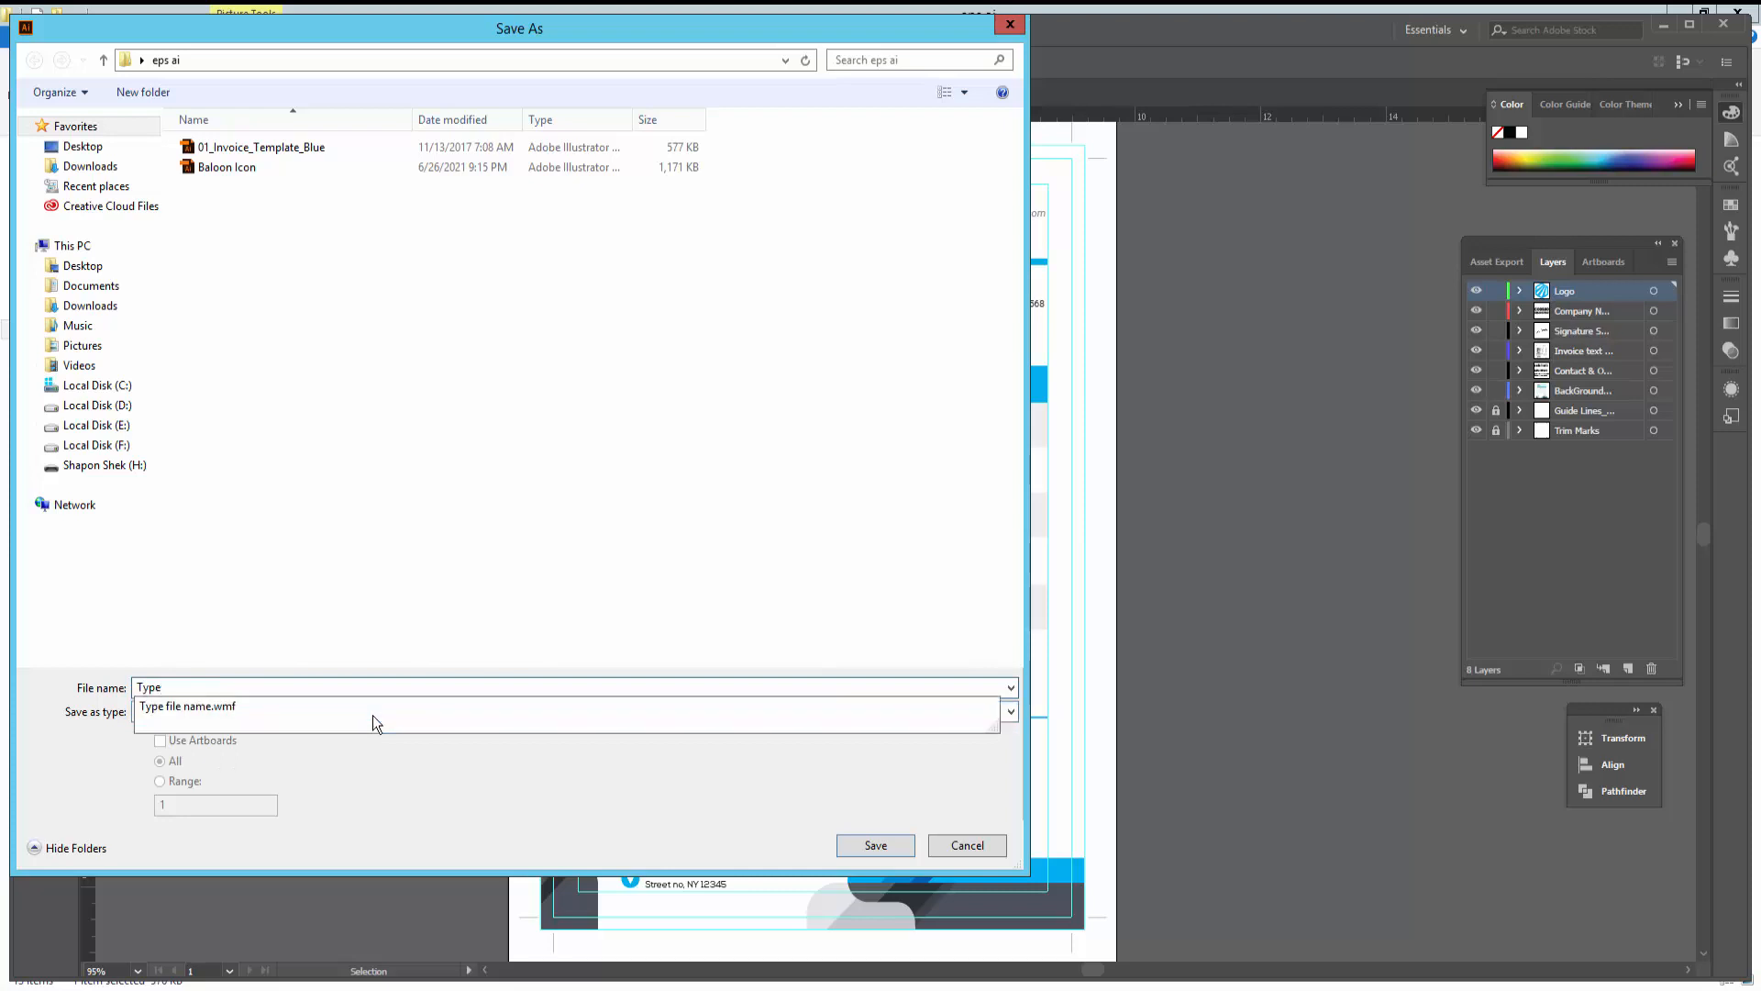
pyautogui.write(' your file ')
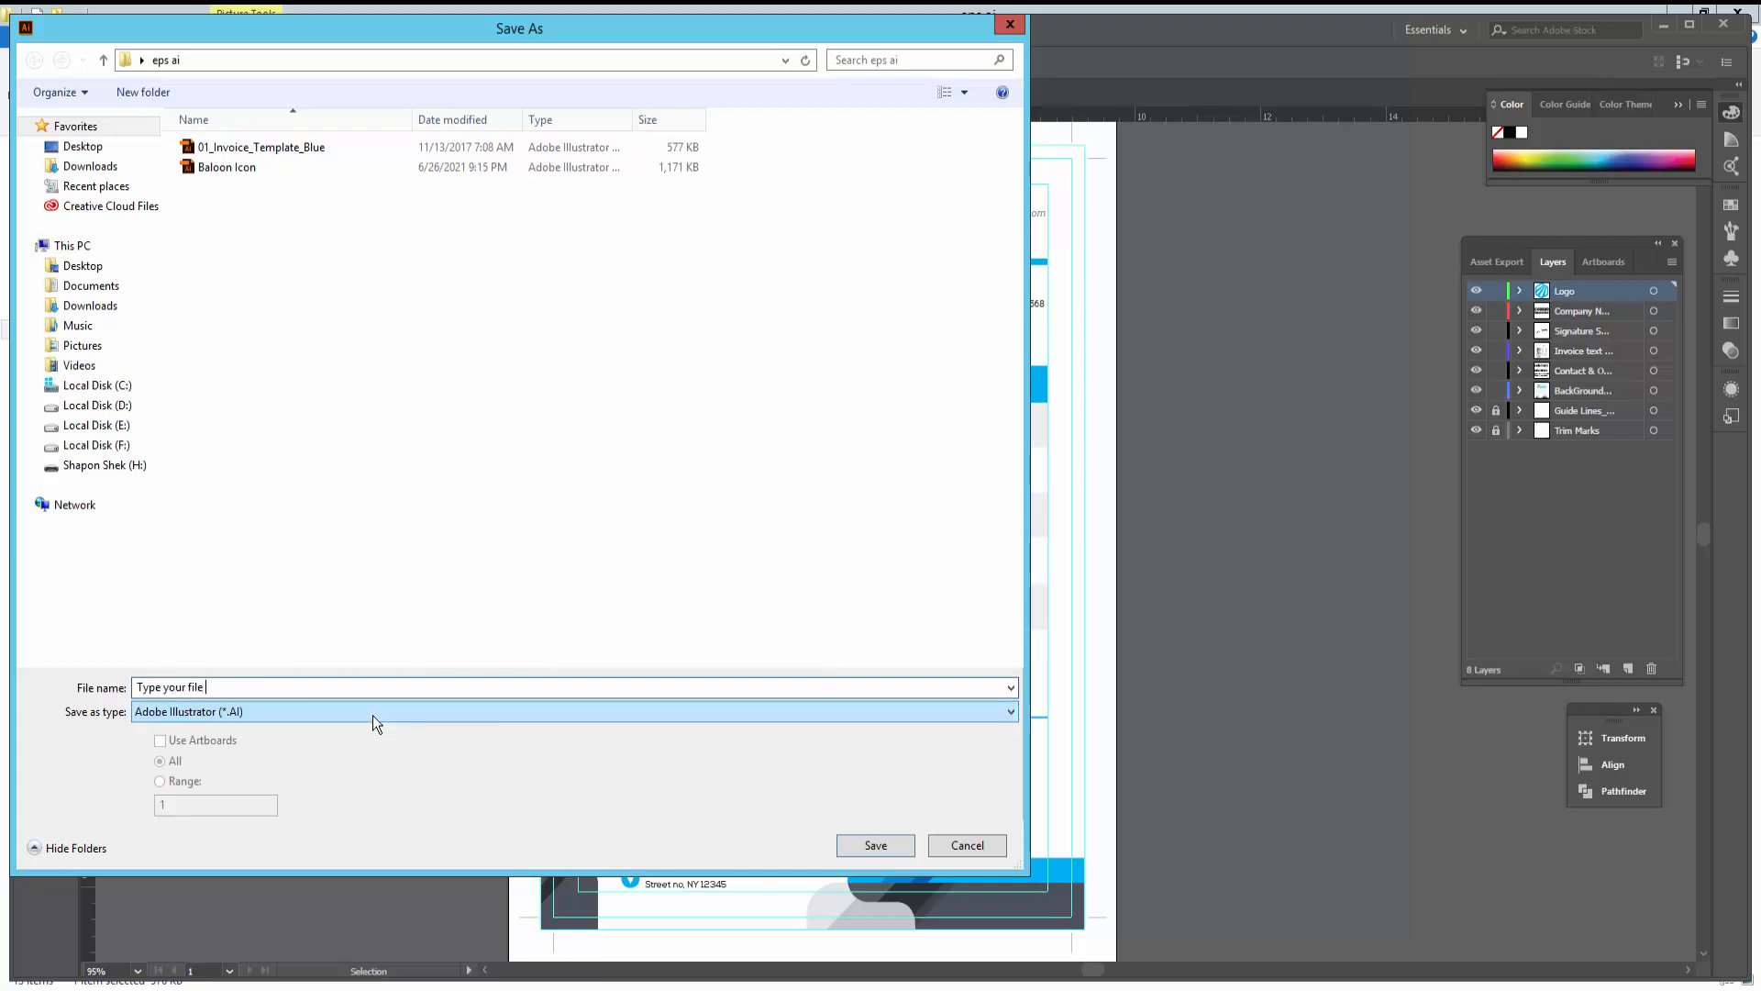
pyautogui.write('Name')
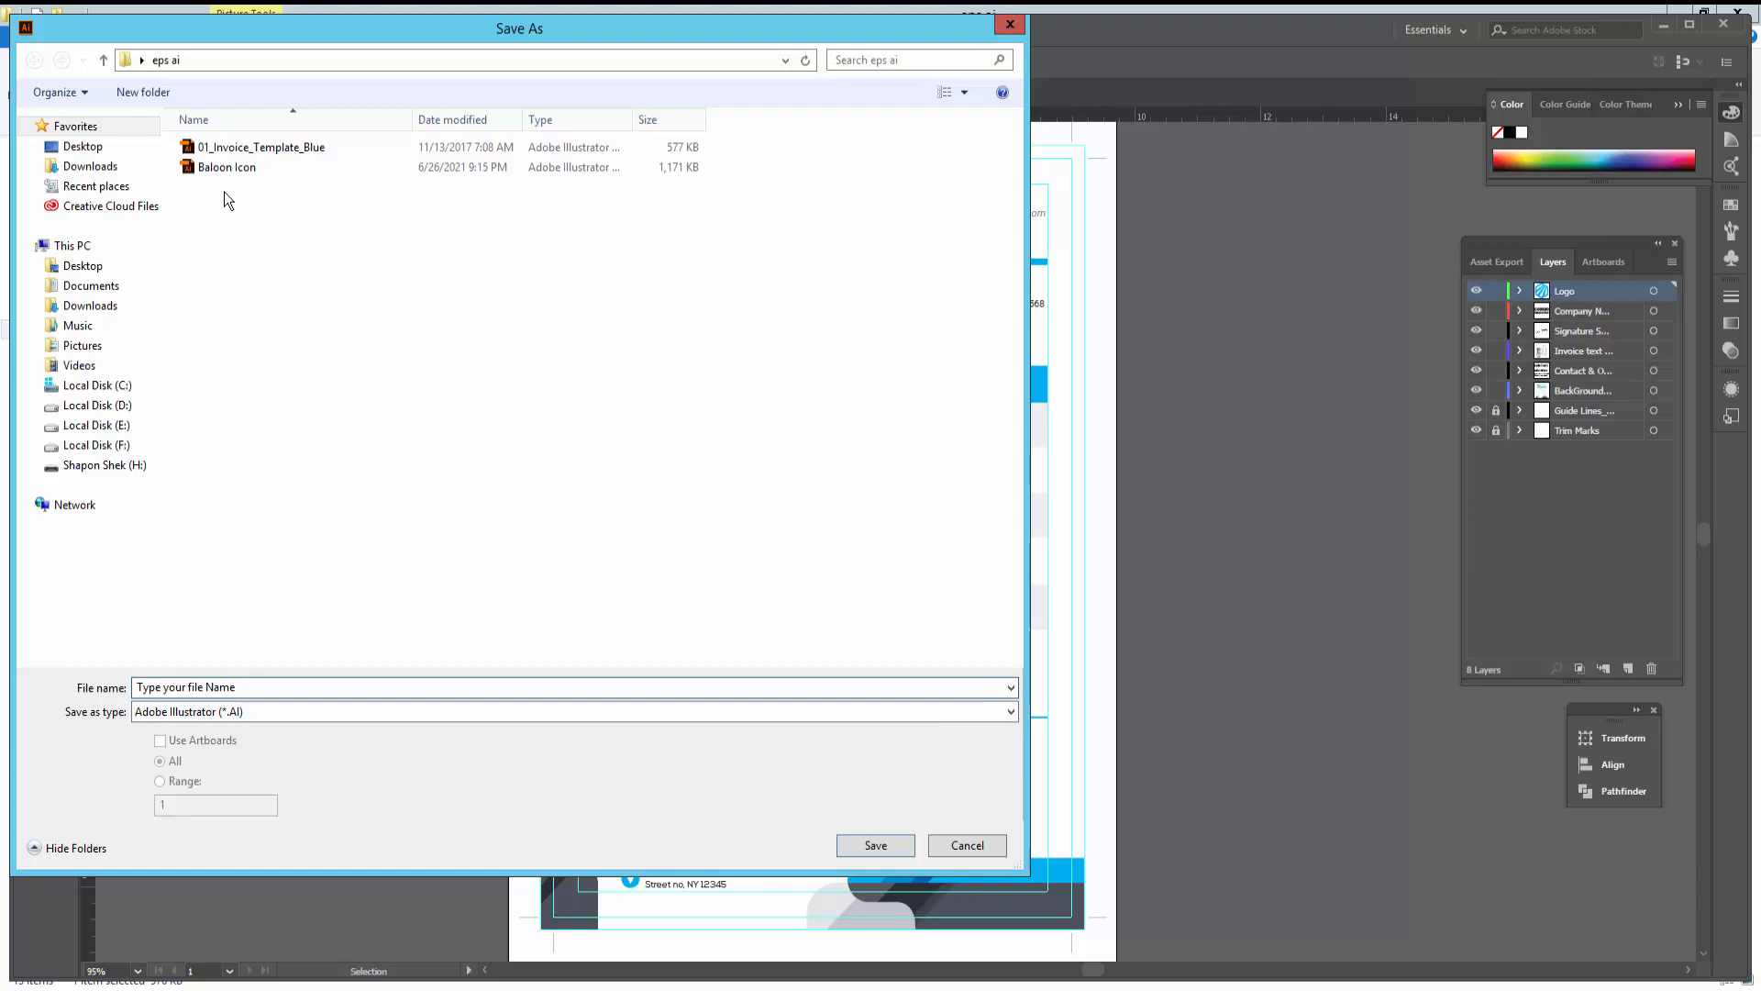
pyautogui.click(83, 147)
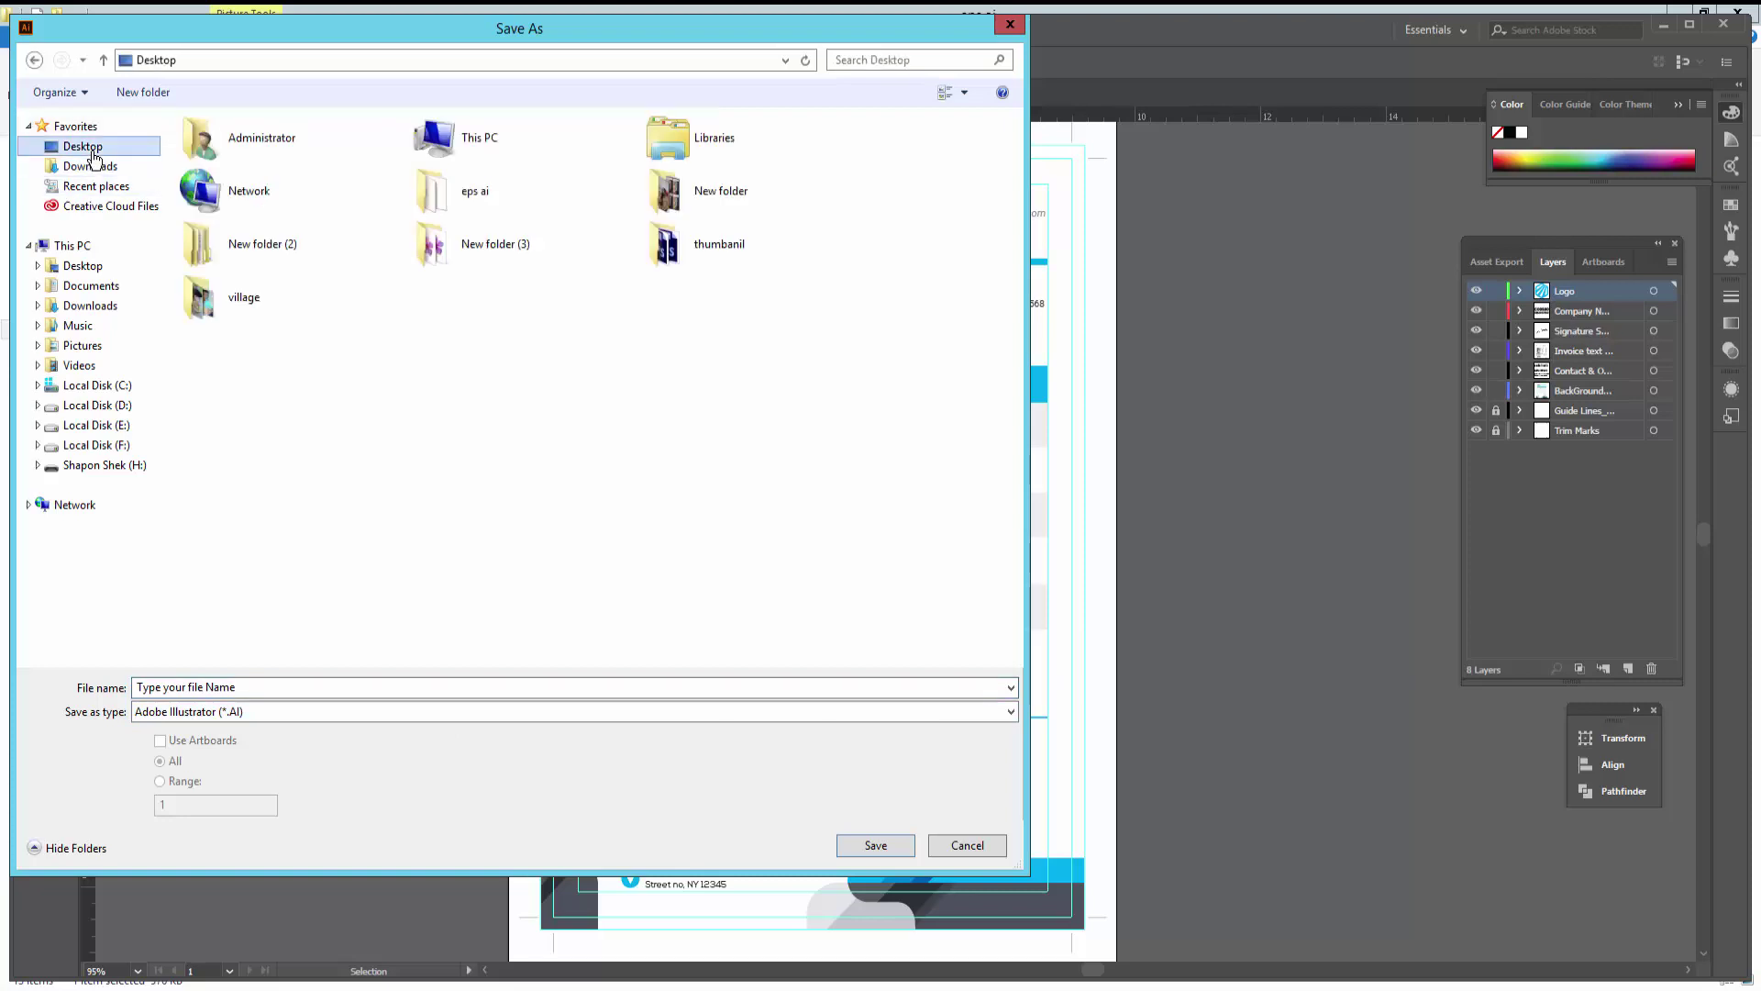
pyautogui.doubleClick(492, 204)
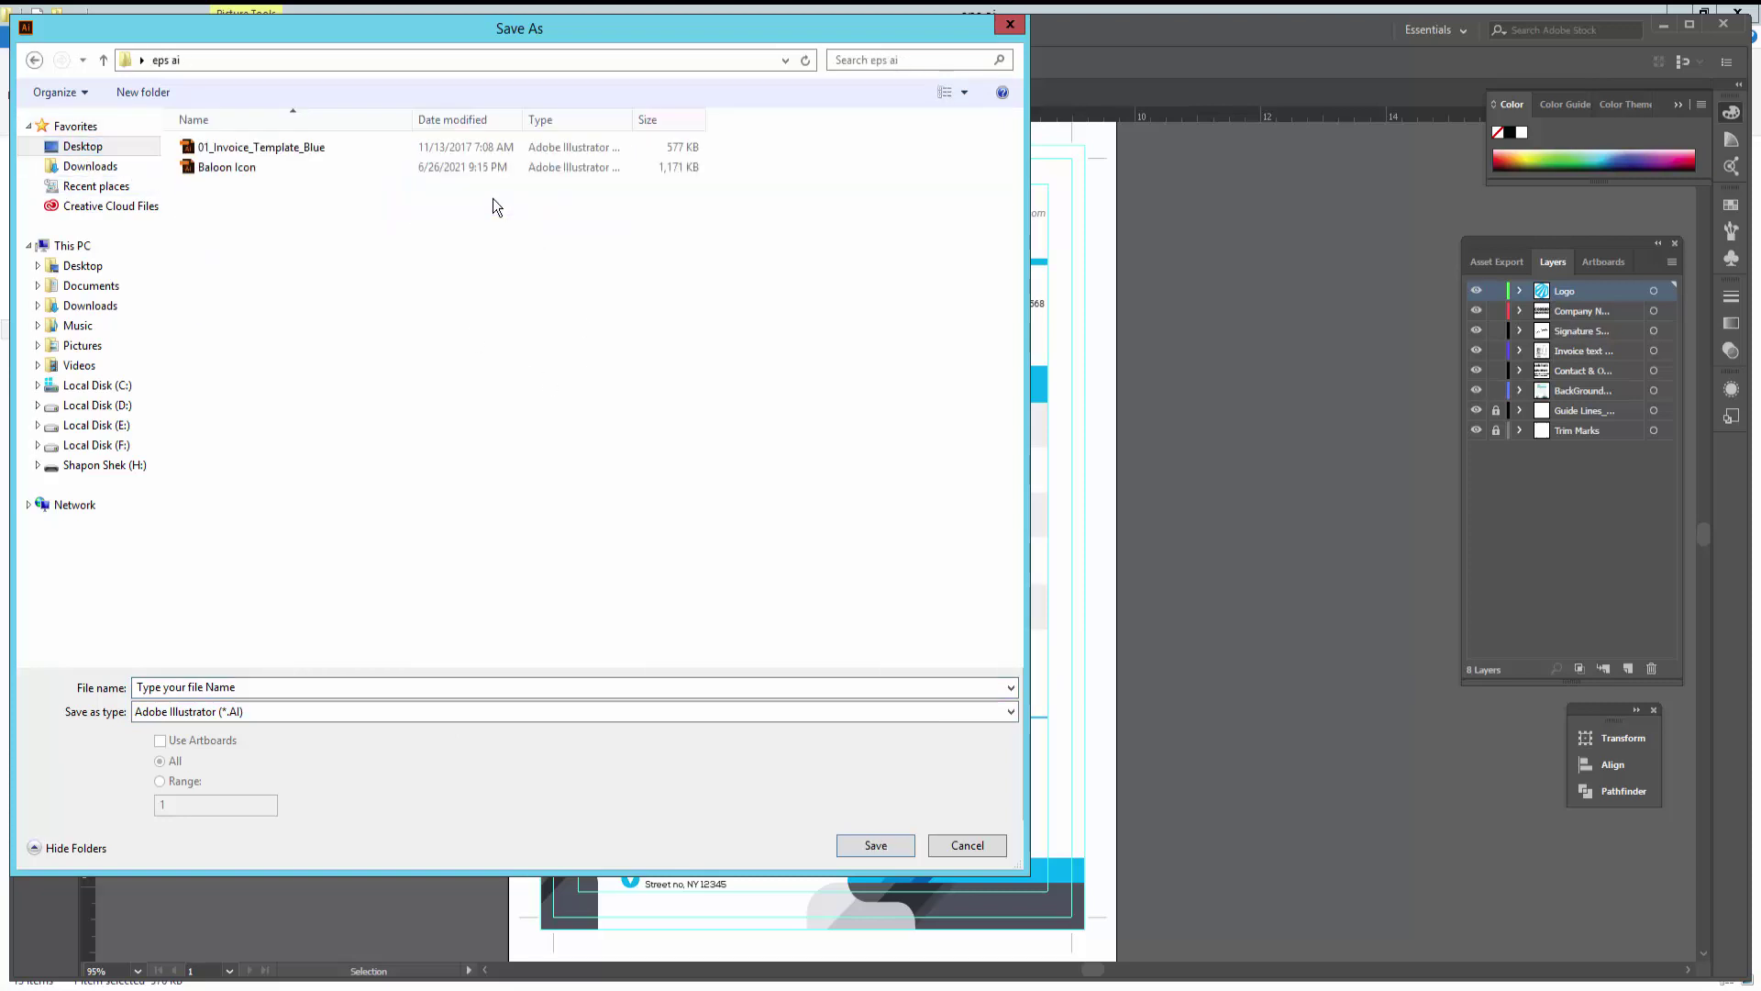
# Save the invoice as an Adobe PDF with the default PDF settings
pyautogui.click(230, 712)
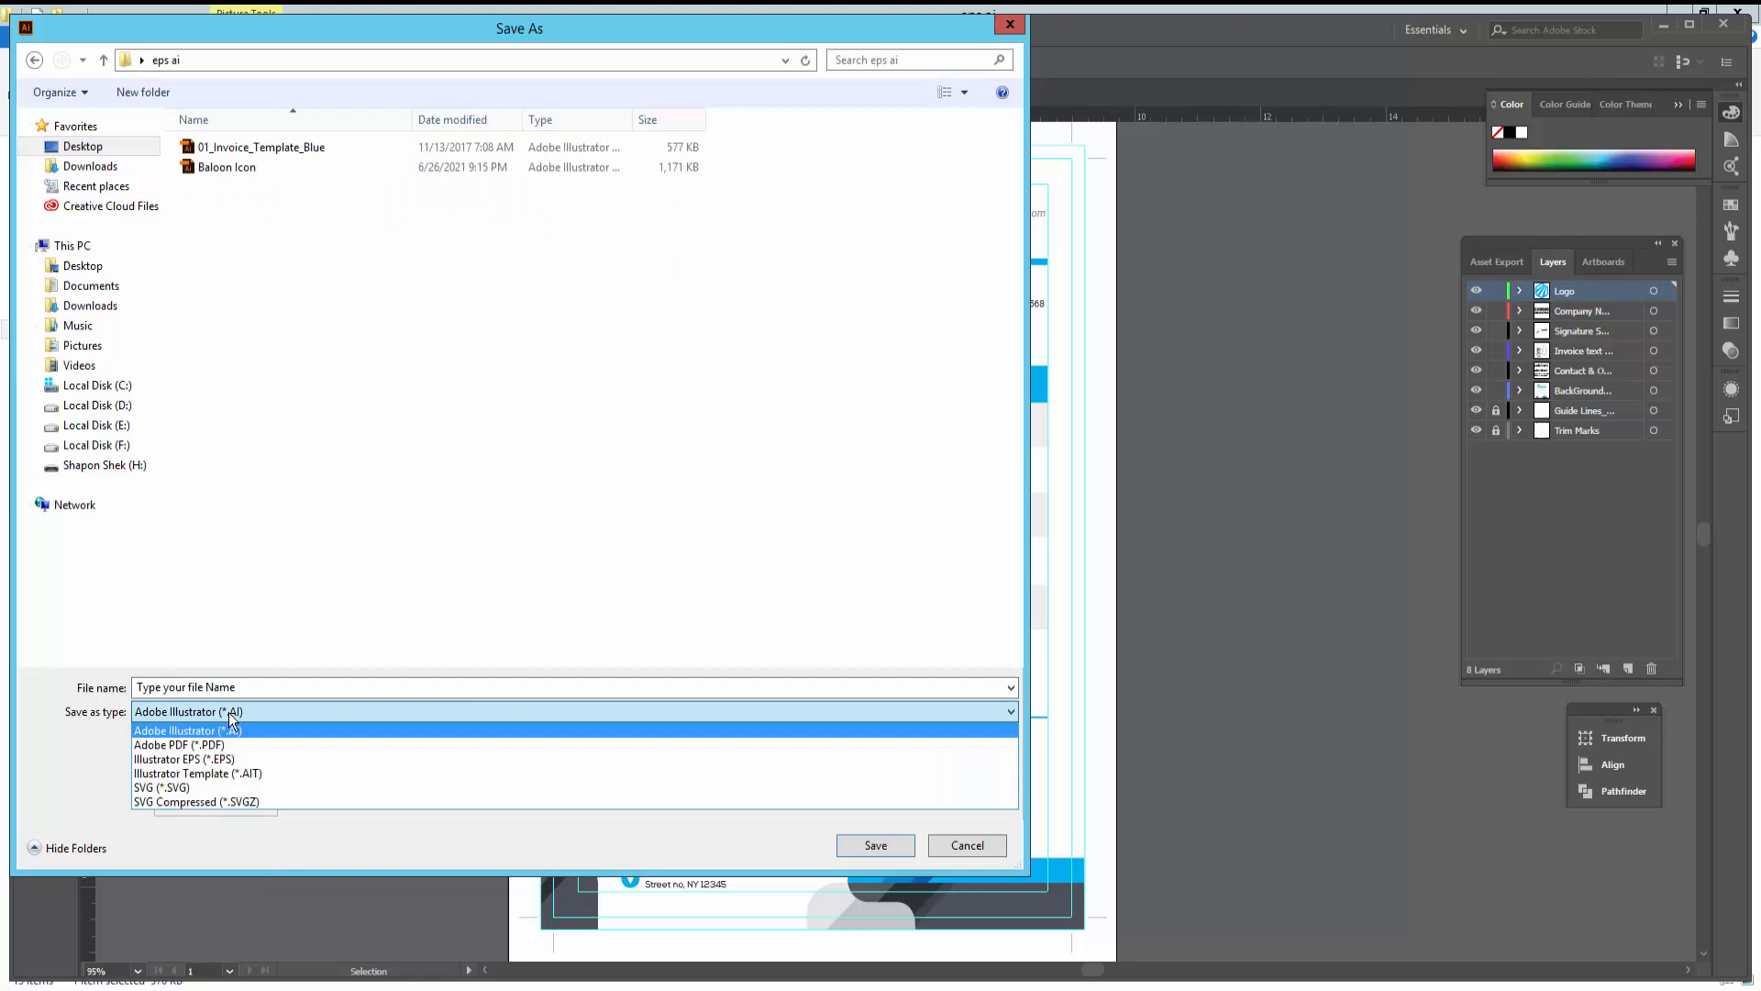
pyautogui.click(179, 744)
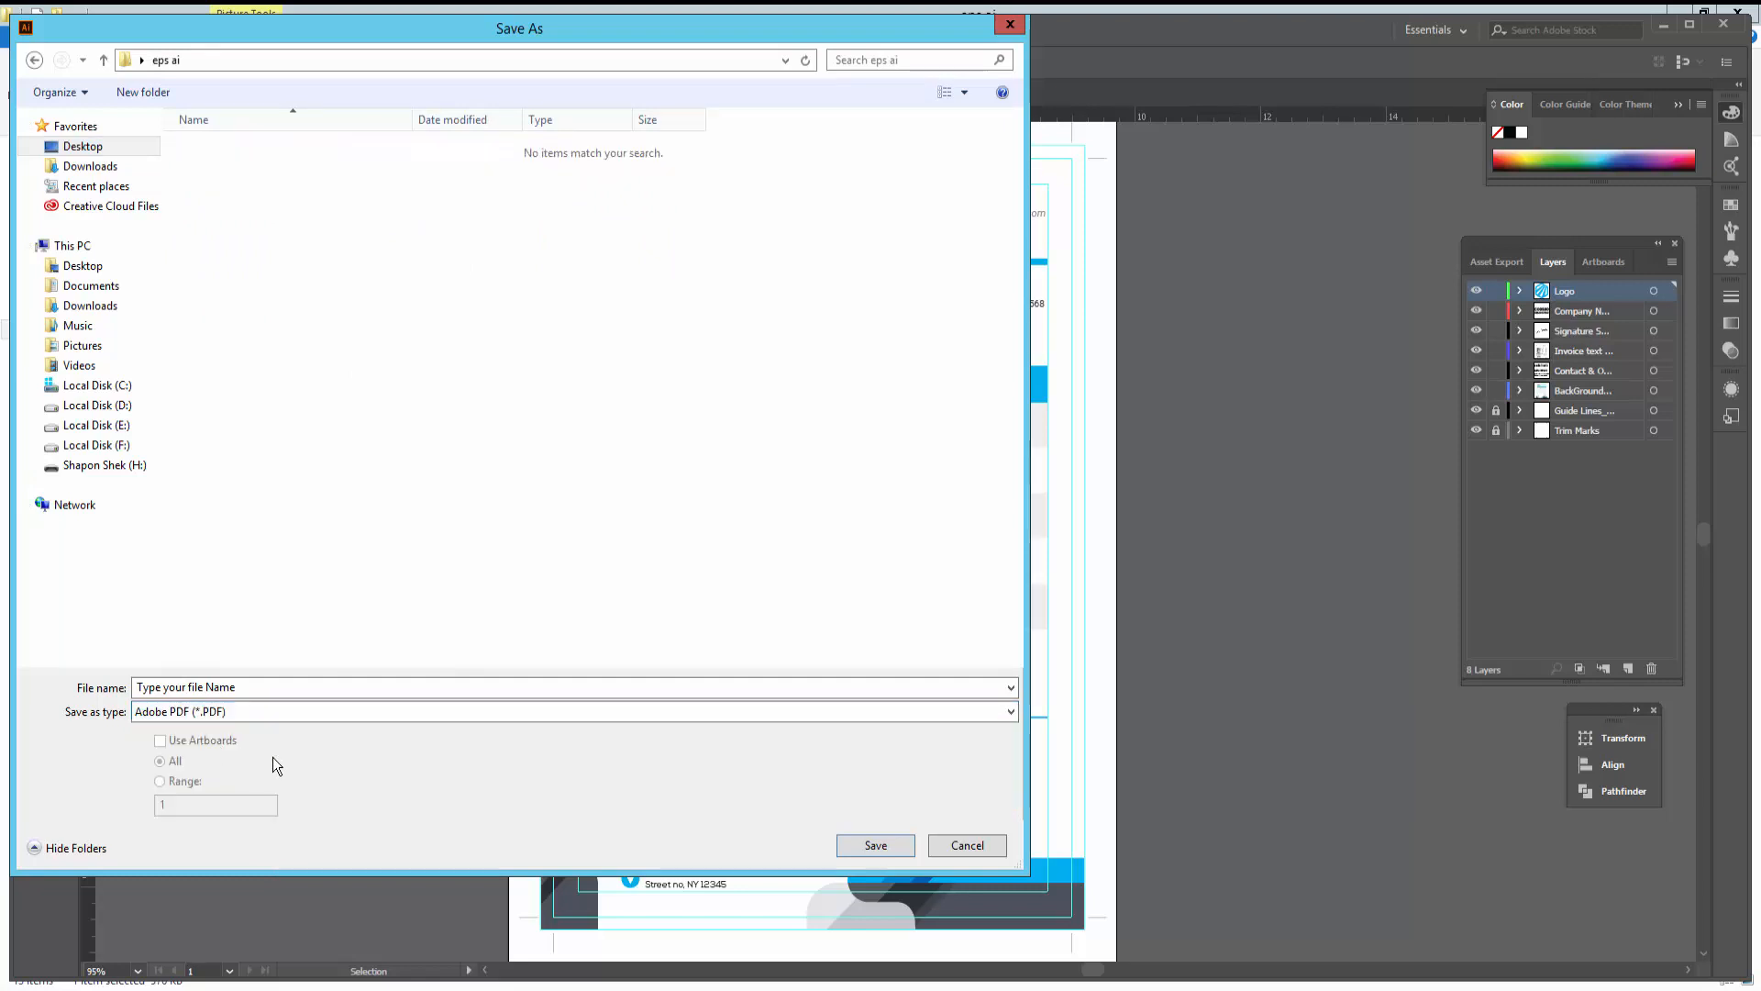
pyautogui.click(875, 843)
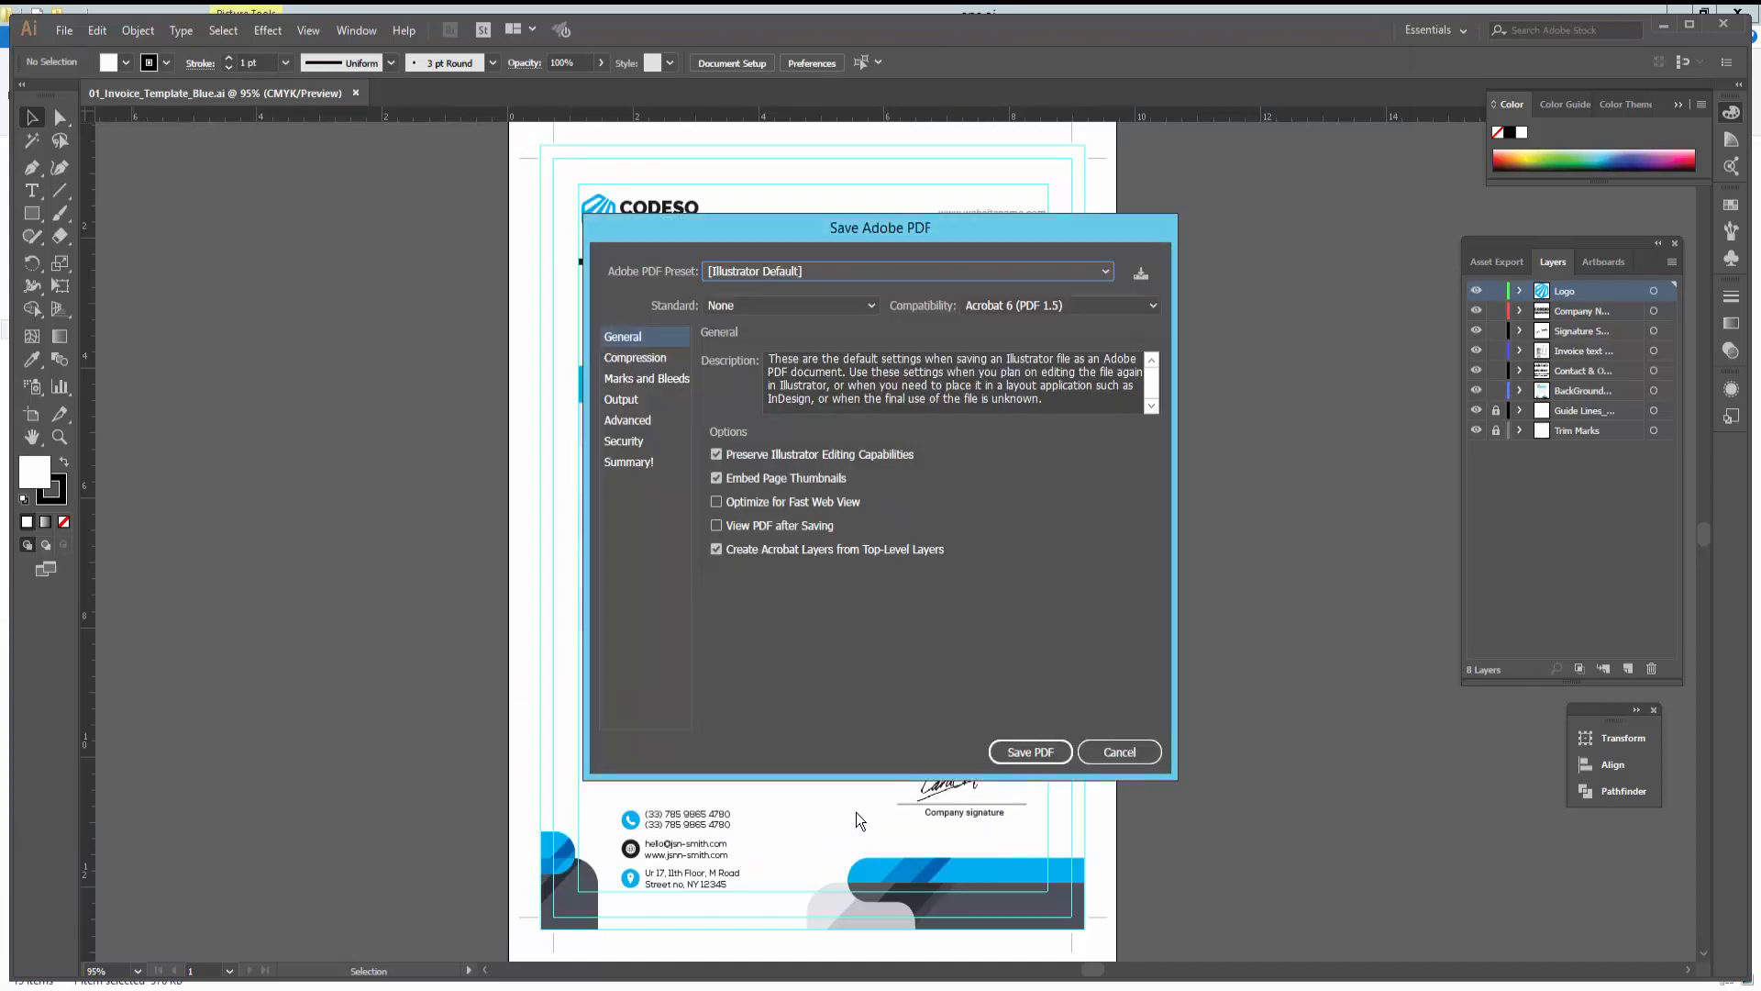
pyautogui.click(1027, 752)
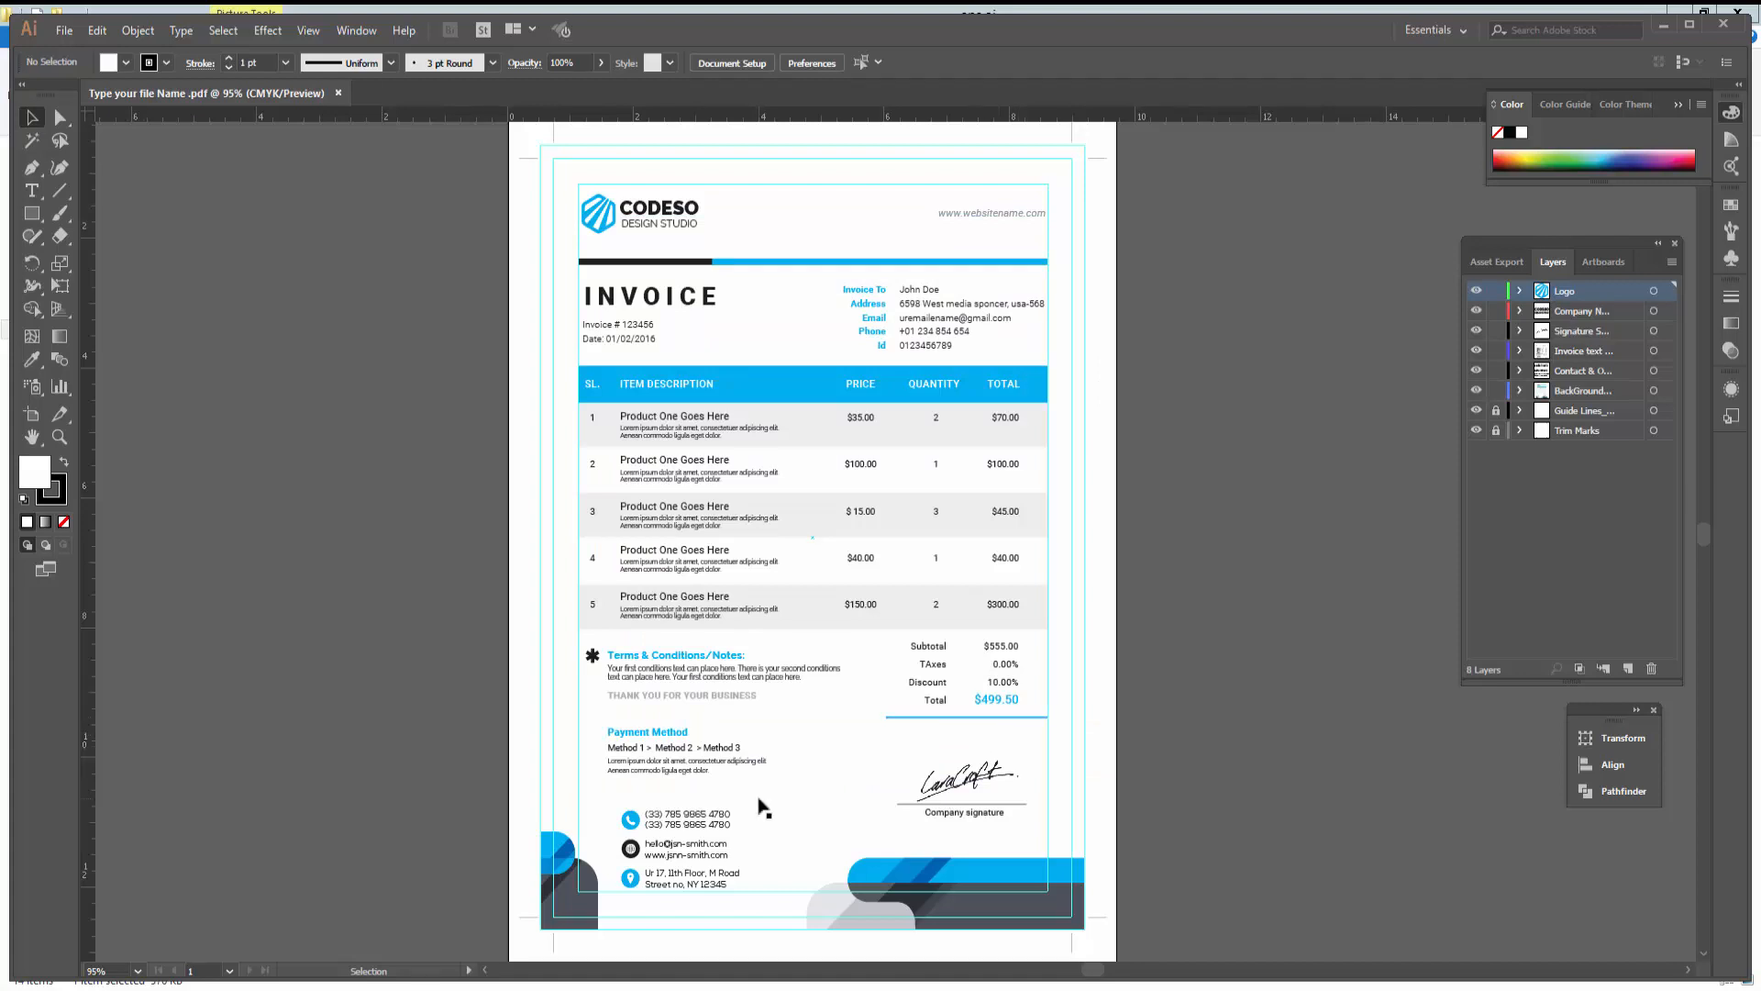
# Switch to File Explorer and select the newly saved Type your file Name PDF
pyautogui.hotkey('alt', 'Tab')
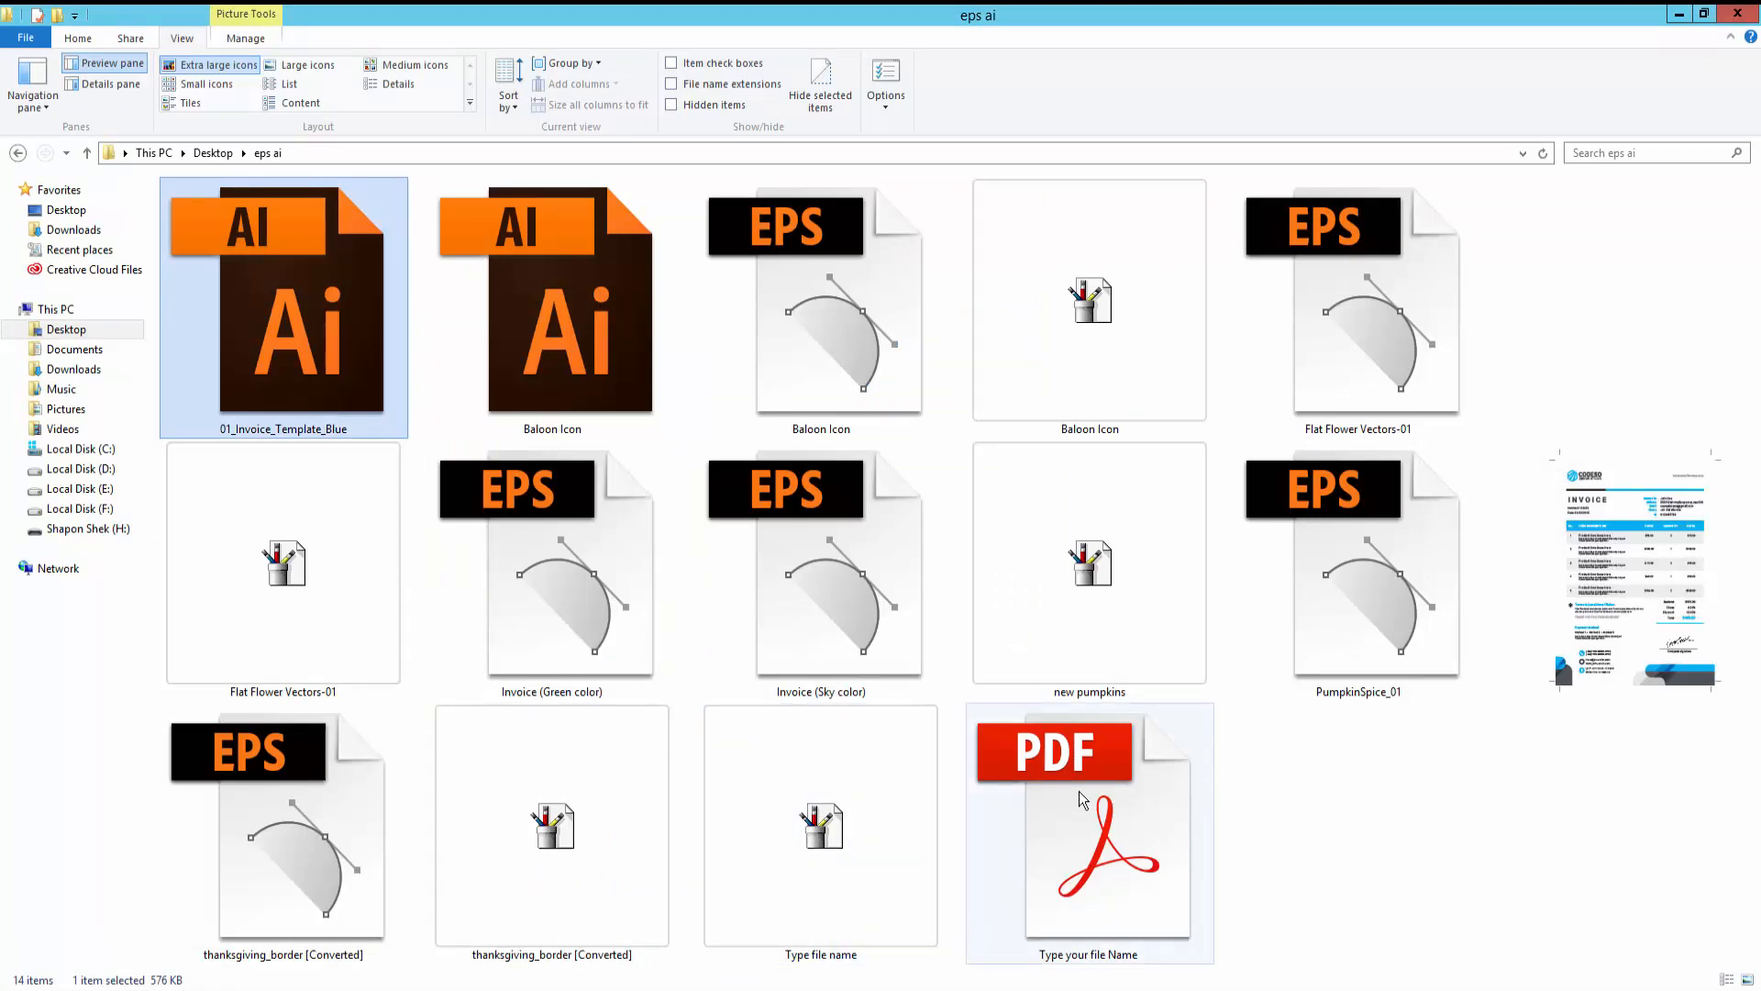
pyautogui.click(1082, 800)
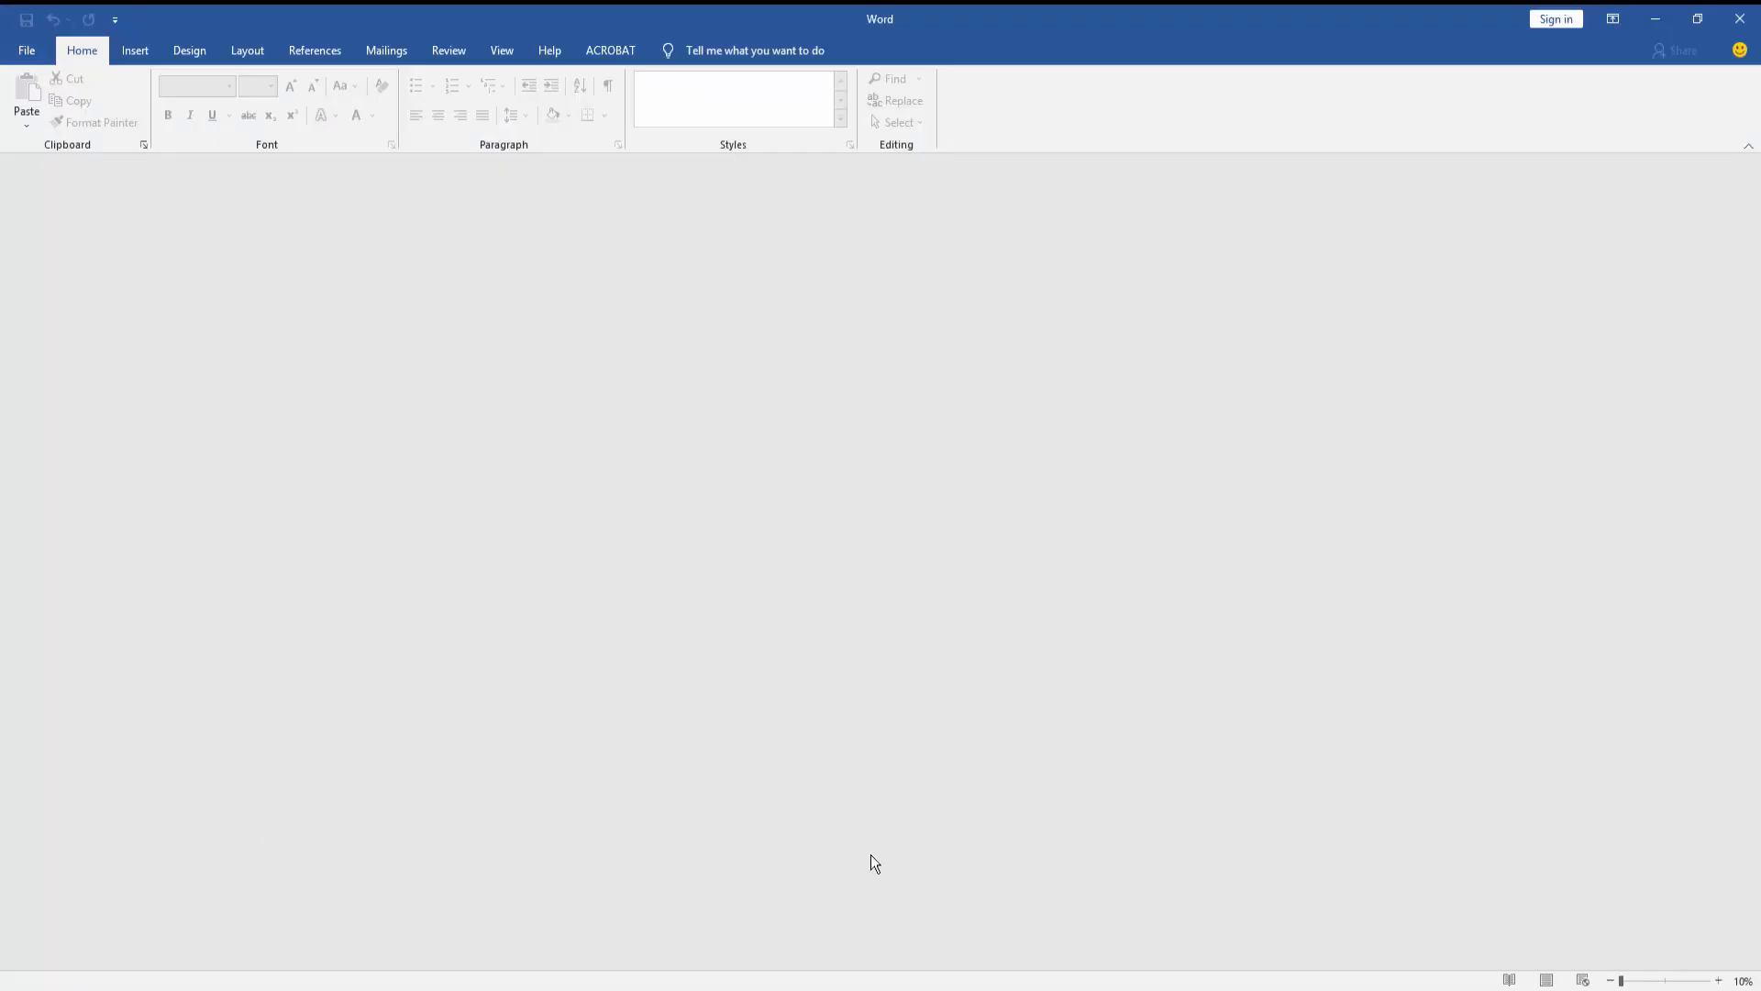
# Open the Type your file Name PDF from eps ai in Word and accept the conversion
pyautogui.click(27, 51)
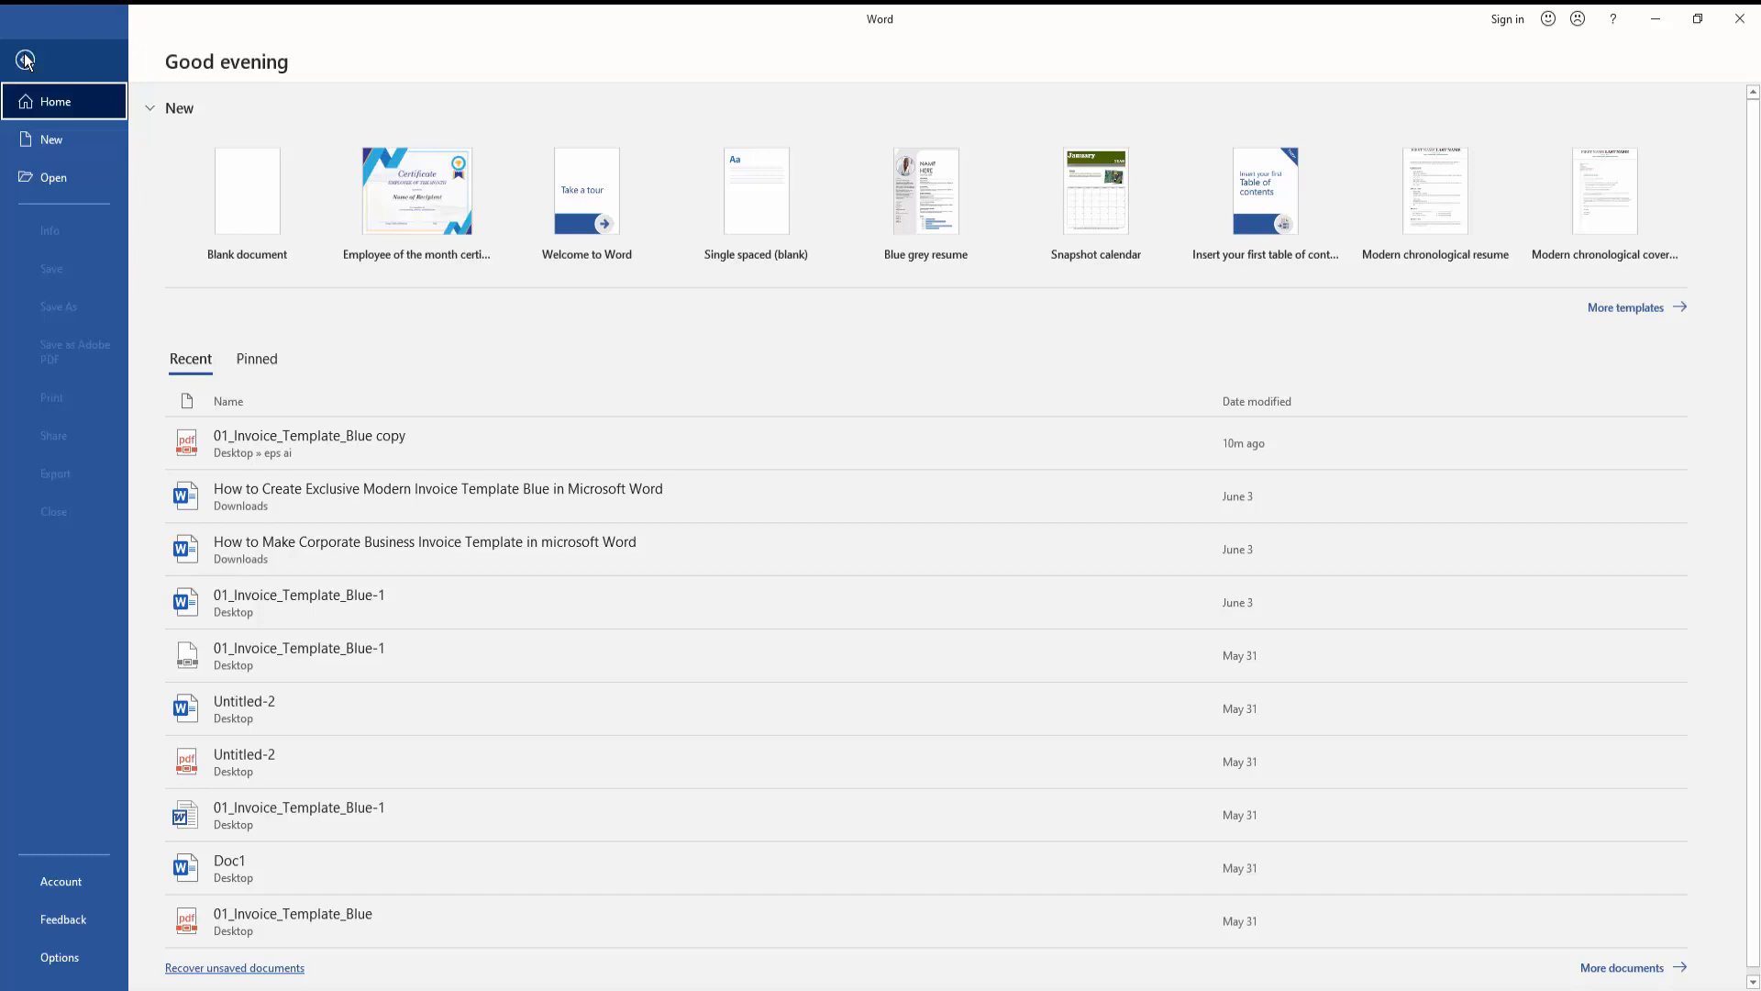
pyautogui.click(56, 177)
pyautogui.click(233, 325)
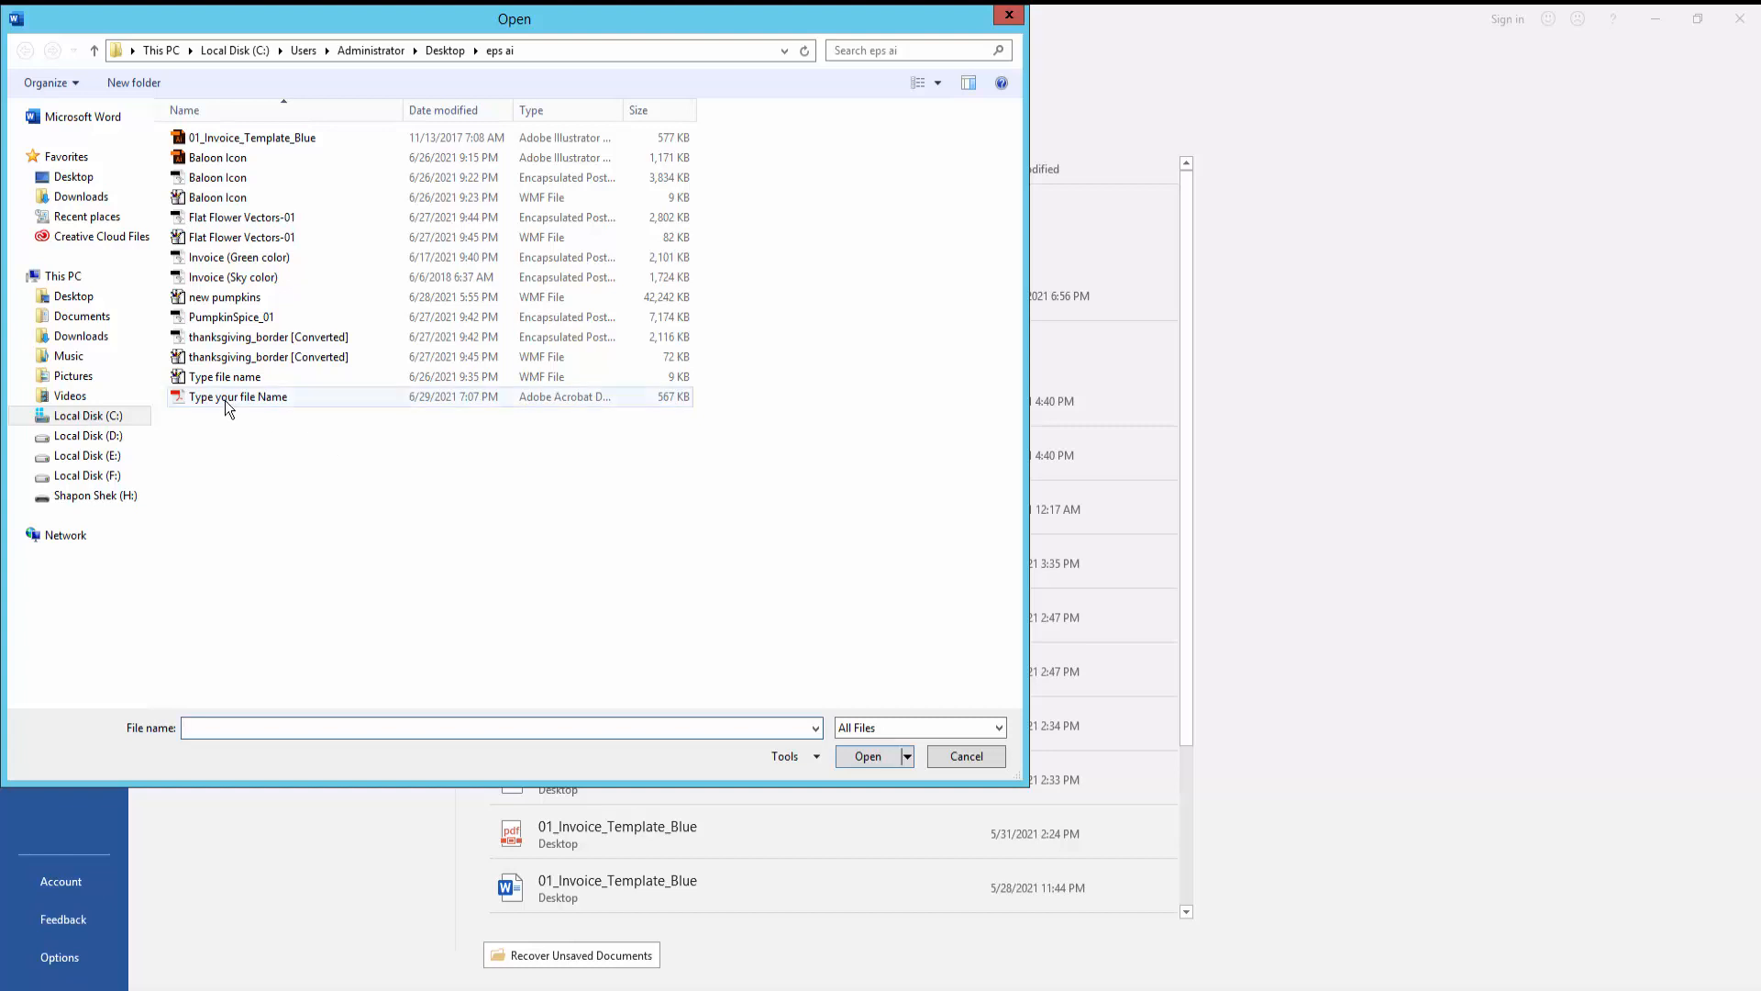
pyautogui.click(231, 400)
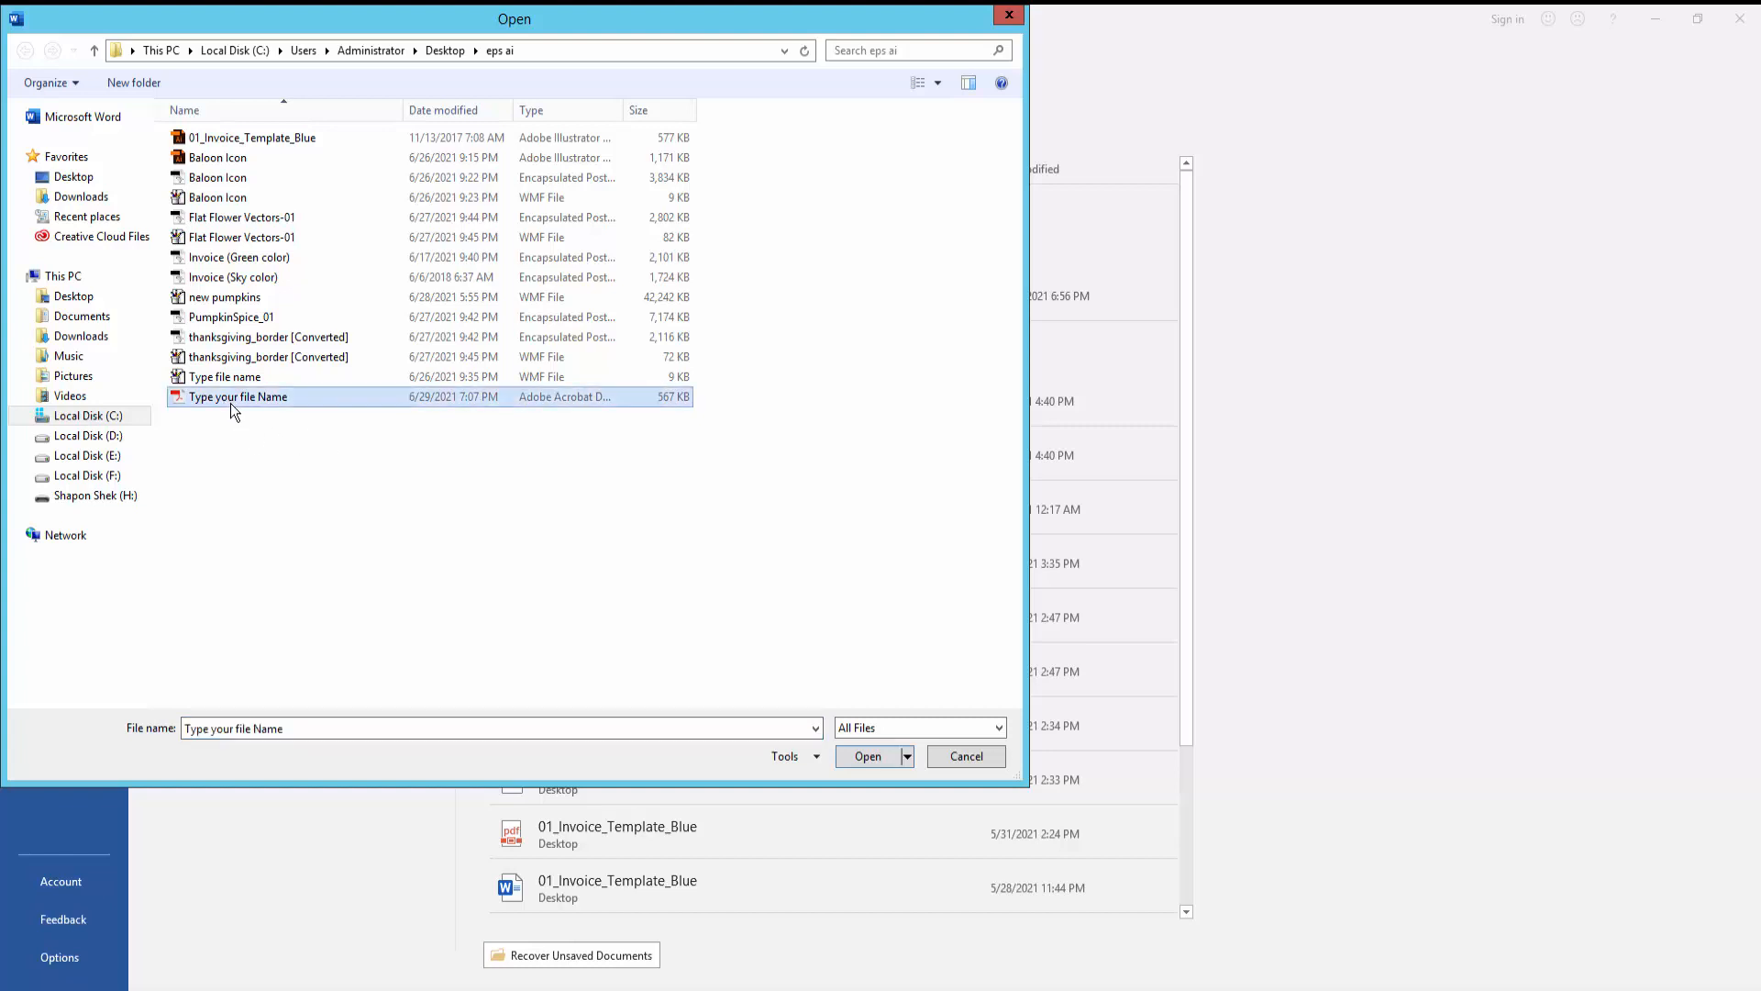
pyautogui.click(869, 755)
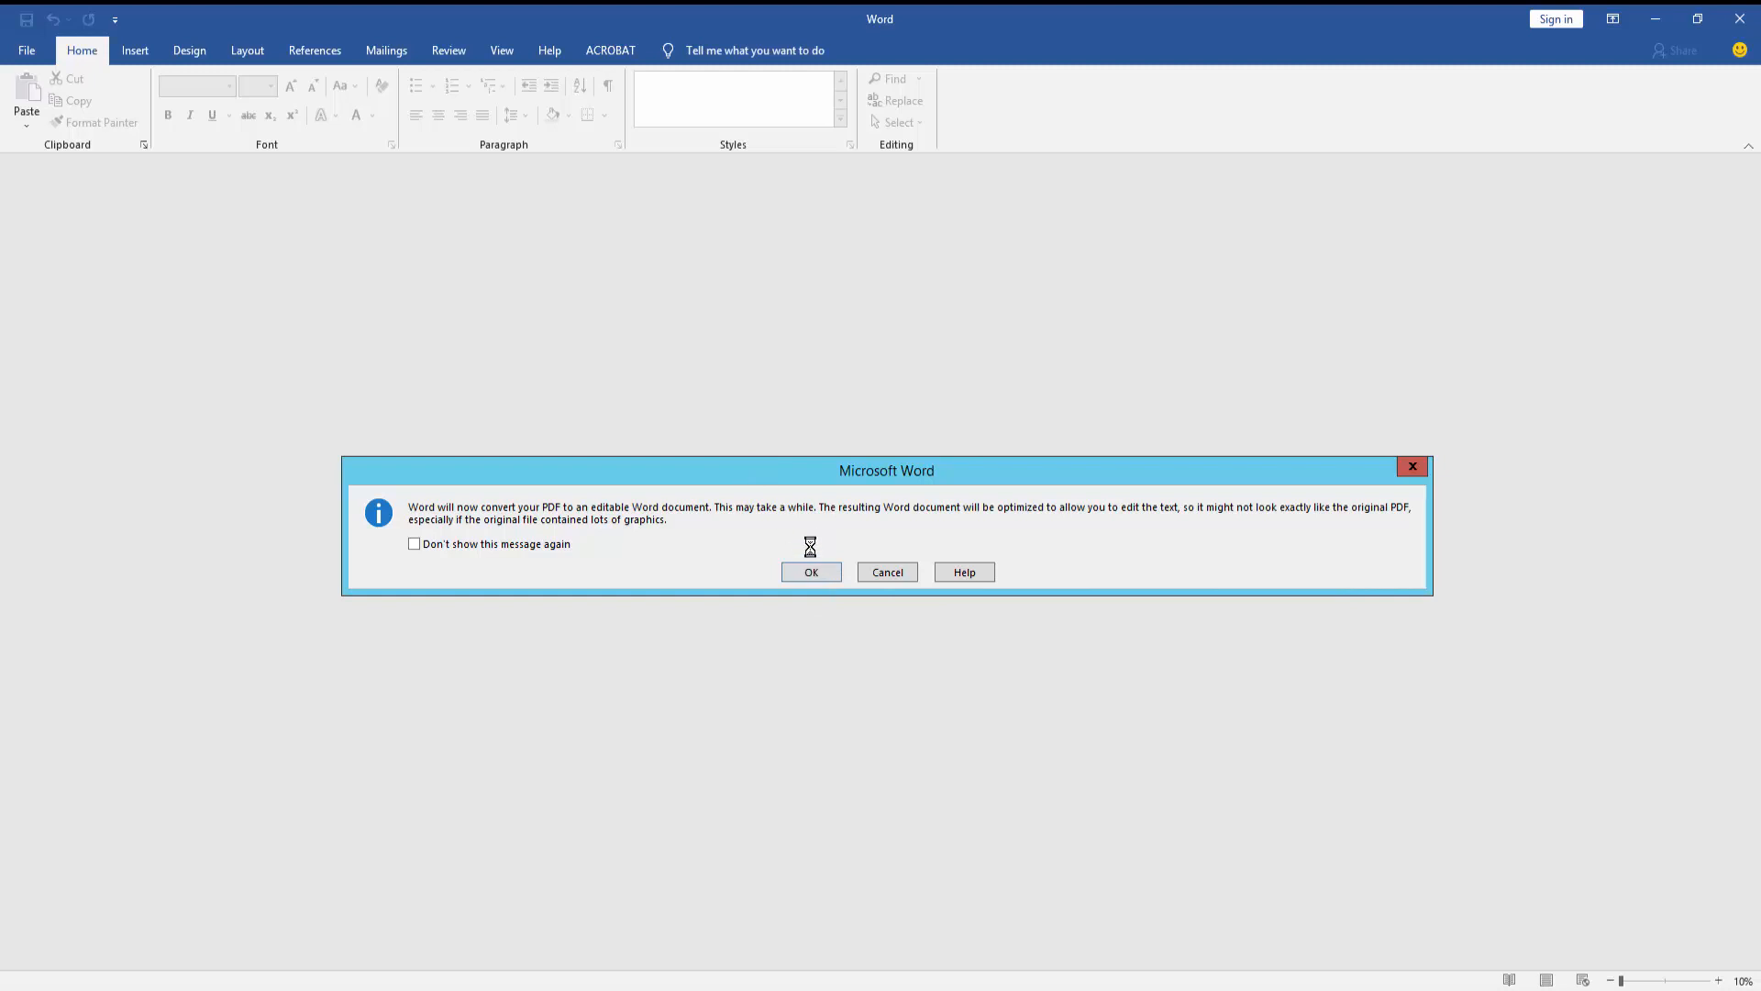
pyautogui.click(809, 572)
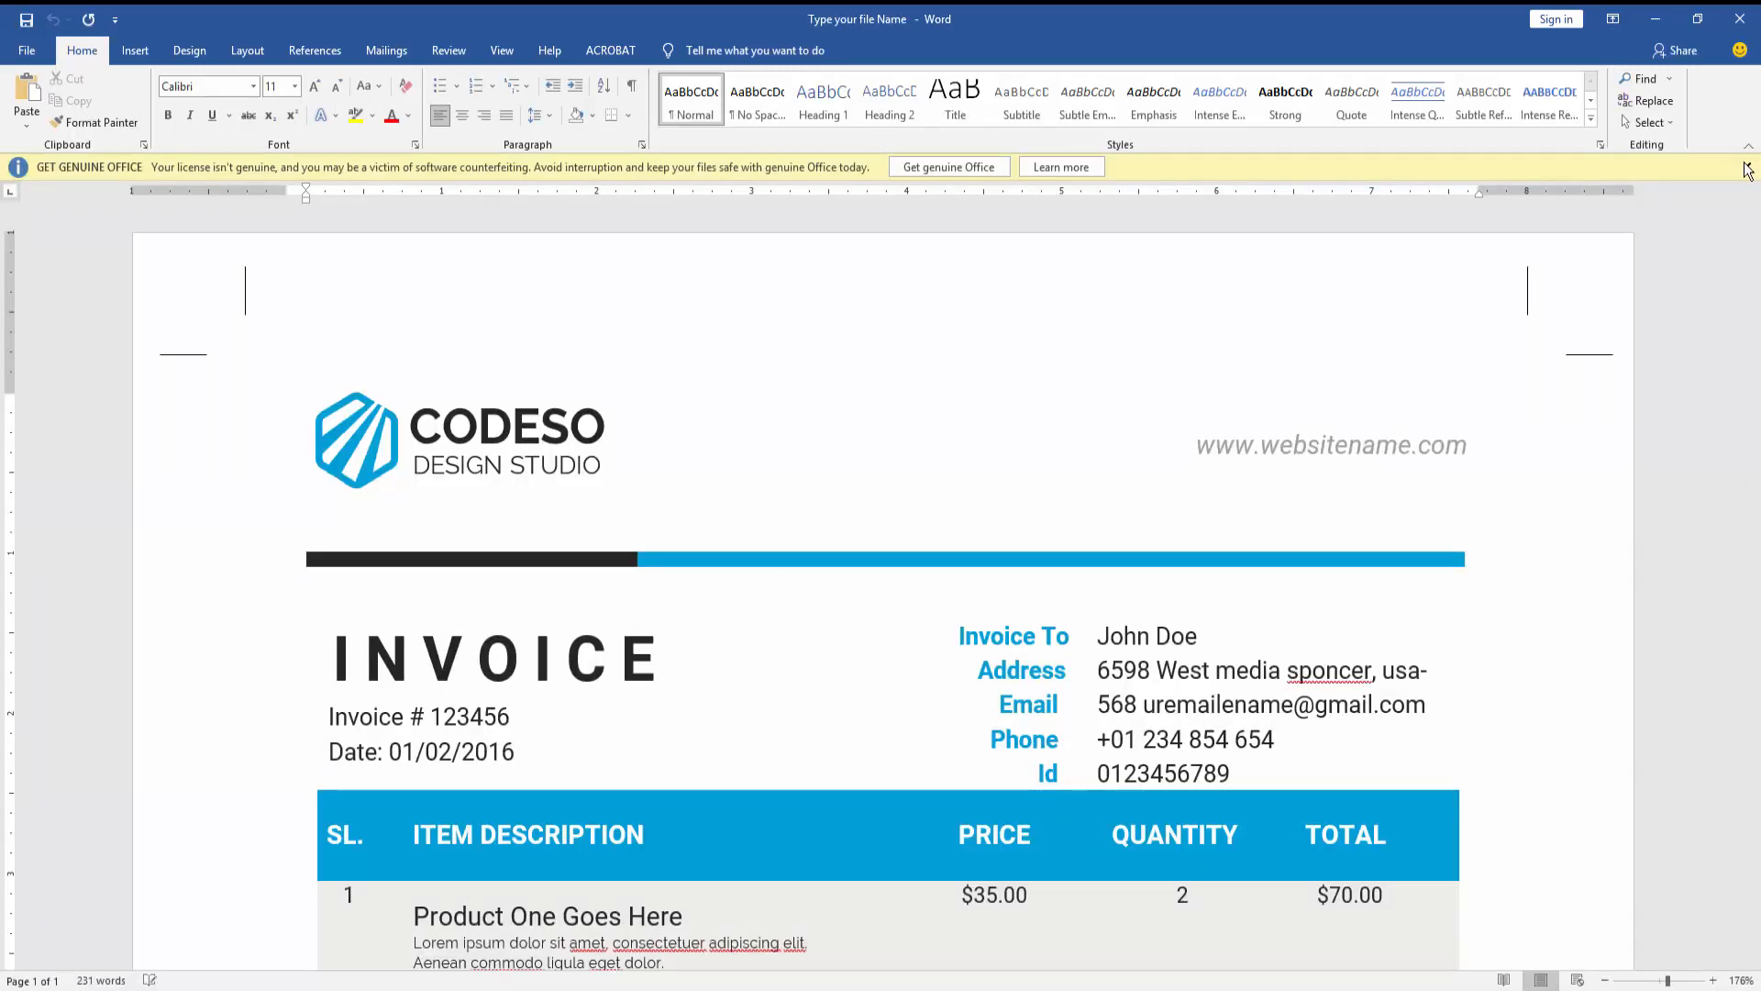
# Dismiss the notification and edit the end of the INVOICE heading to test editing
pyautogui.click(1746, 166)
pyautogui.click(825, 593)
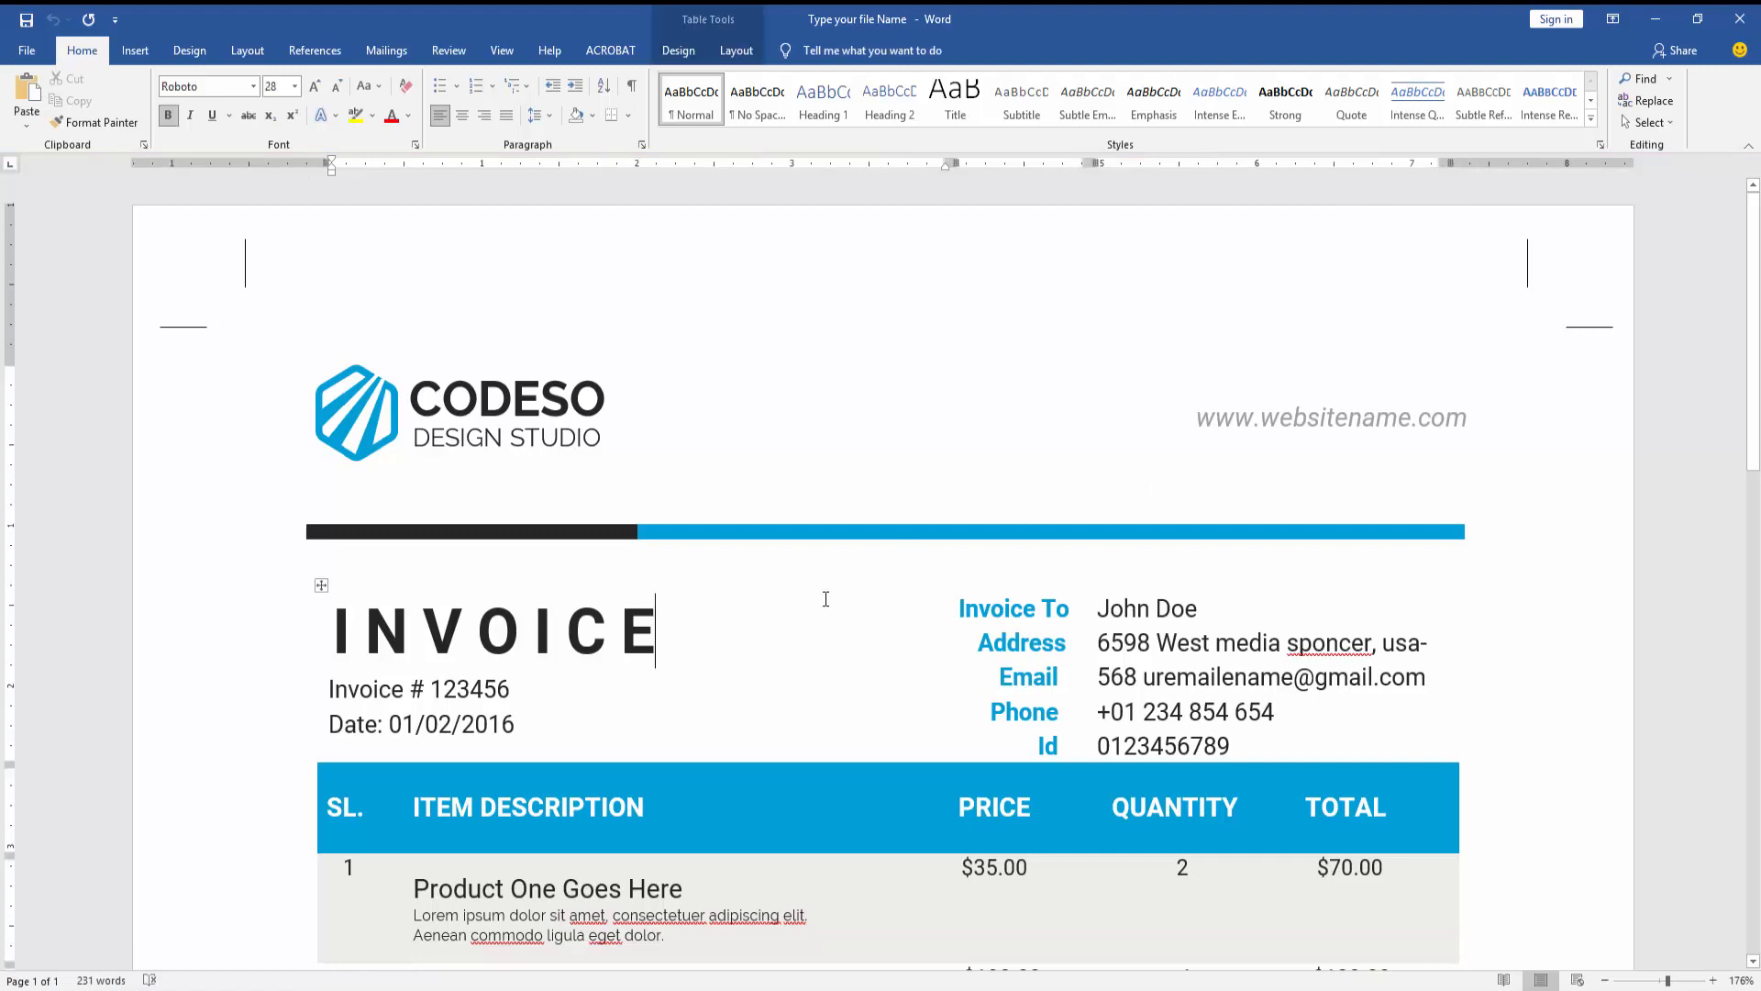
pyautogui.scroll(-1, 833, 594)
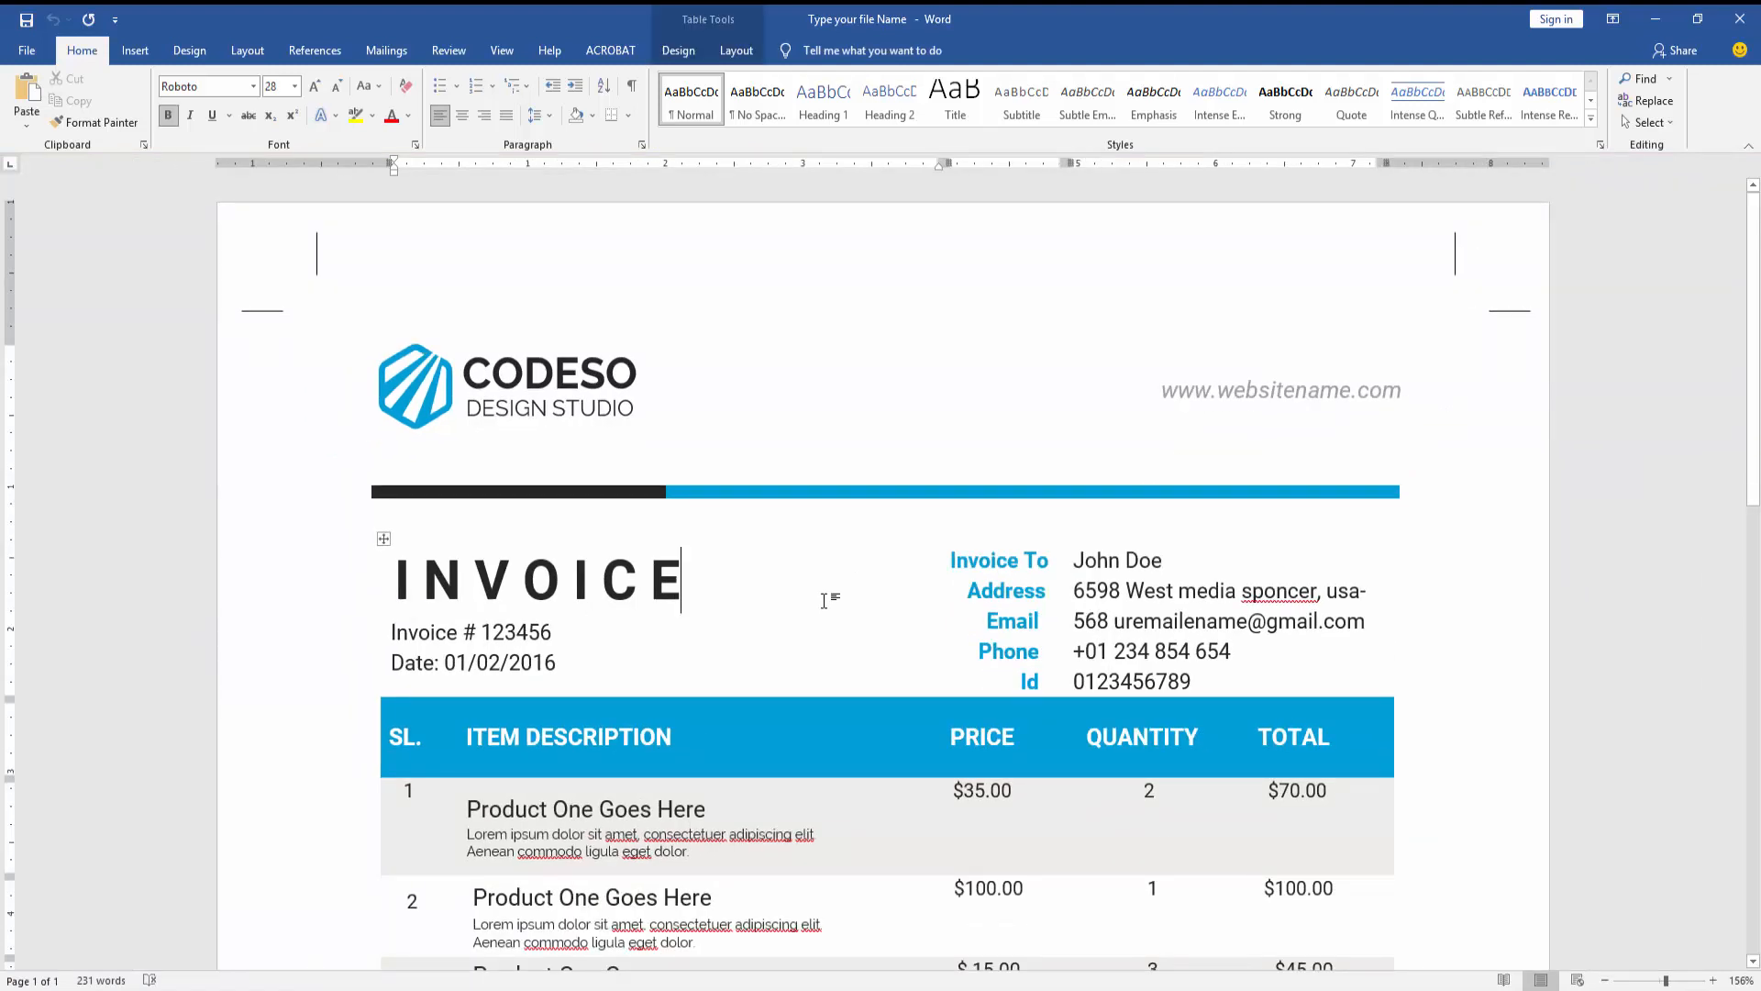
pyautogui.scroll(-2, 825, 599)
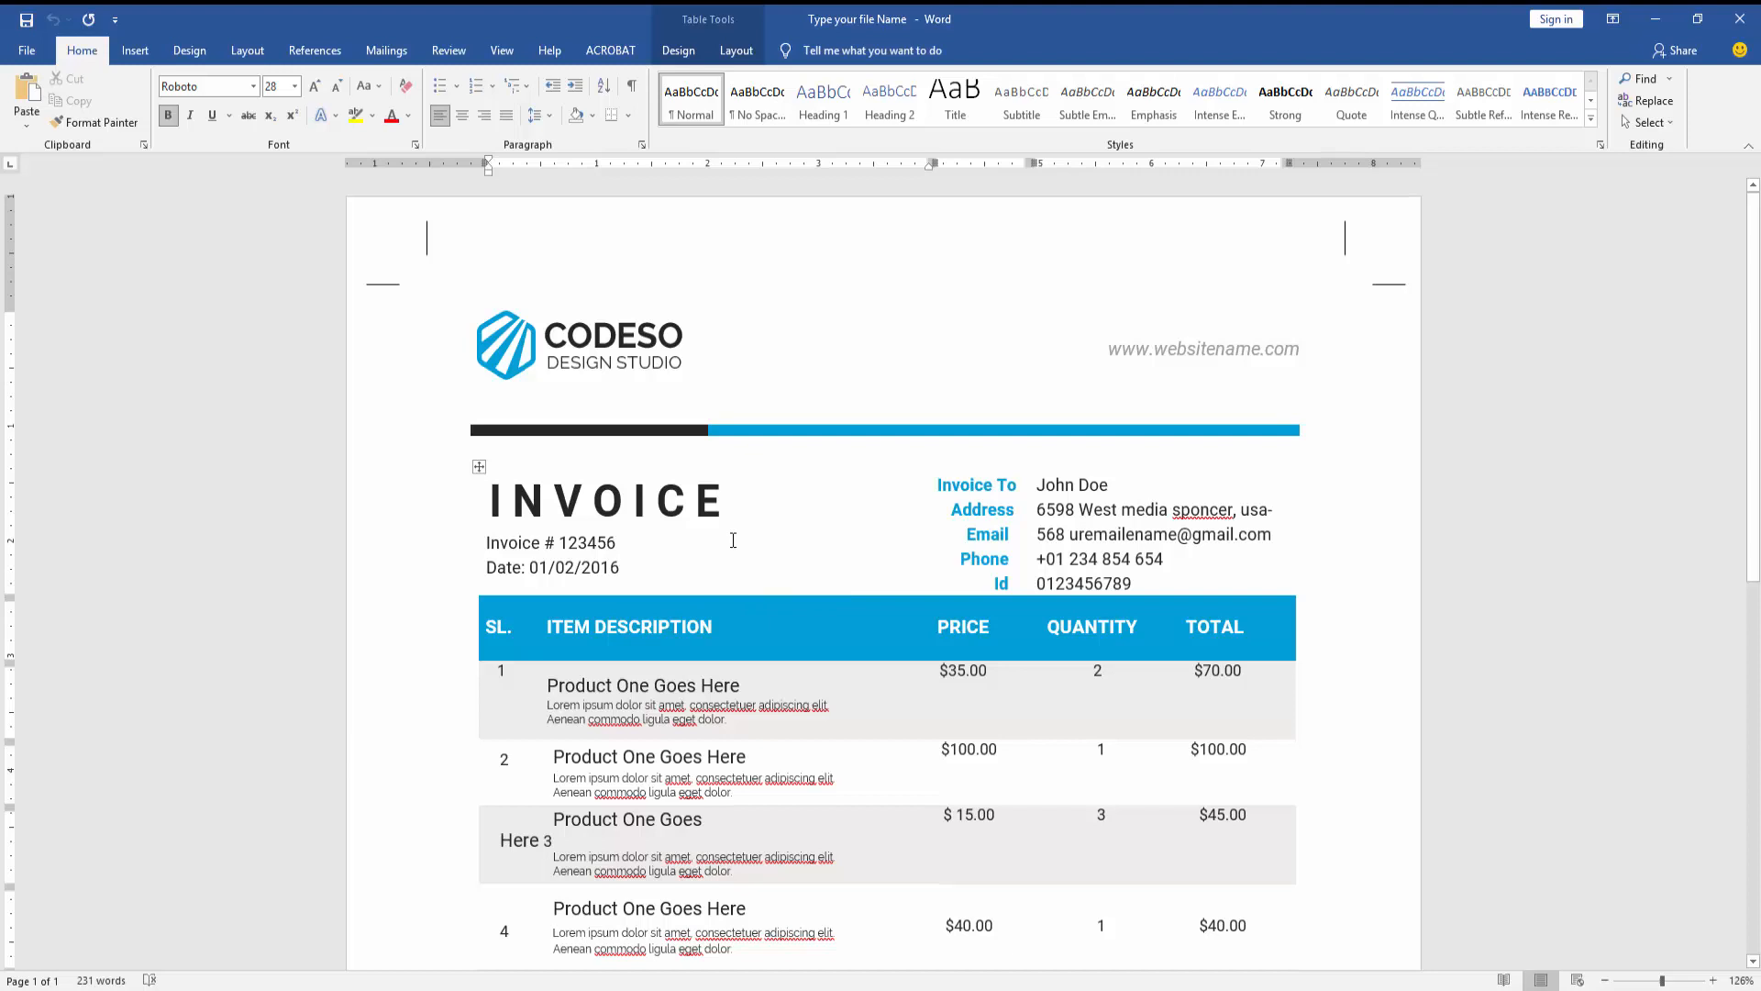
pyautogui.press('BackSpace')
pyautogui.press('BackSpace')
pyautogui.write('dsfkldjf')
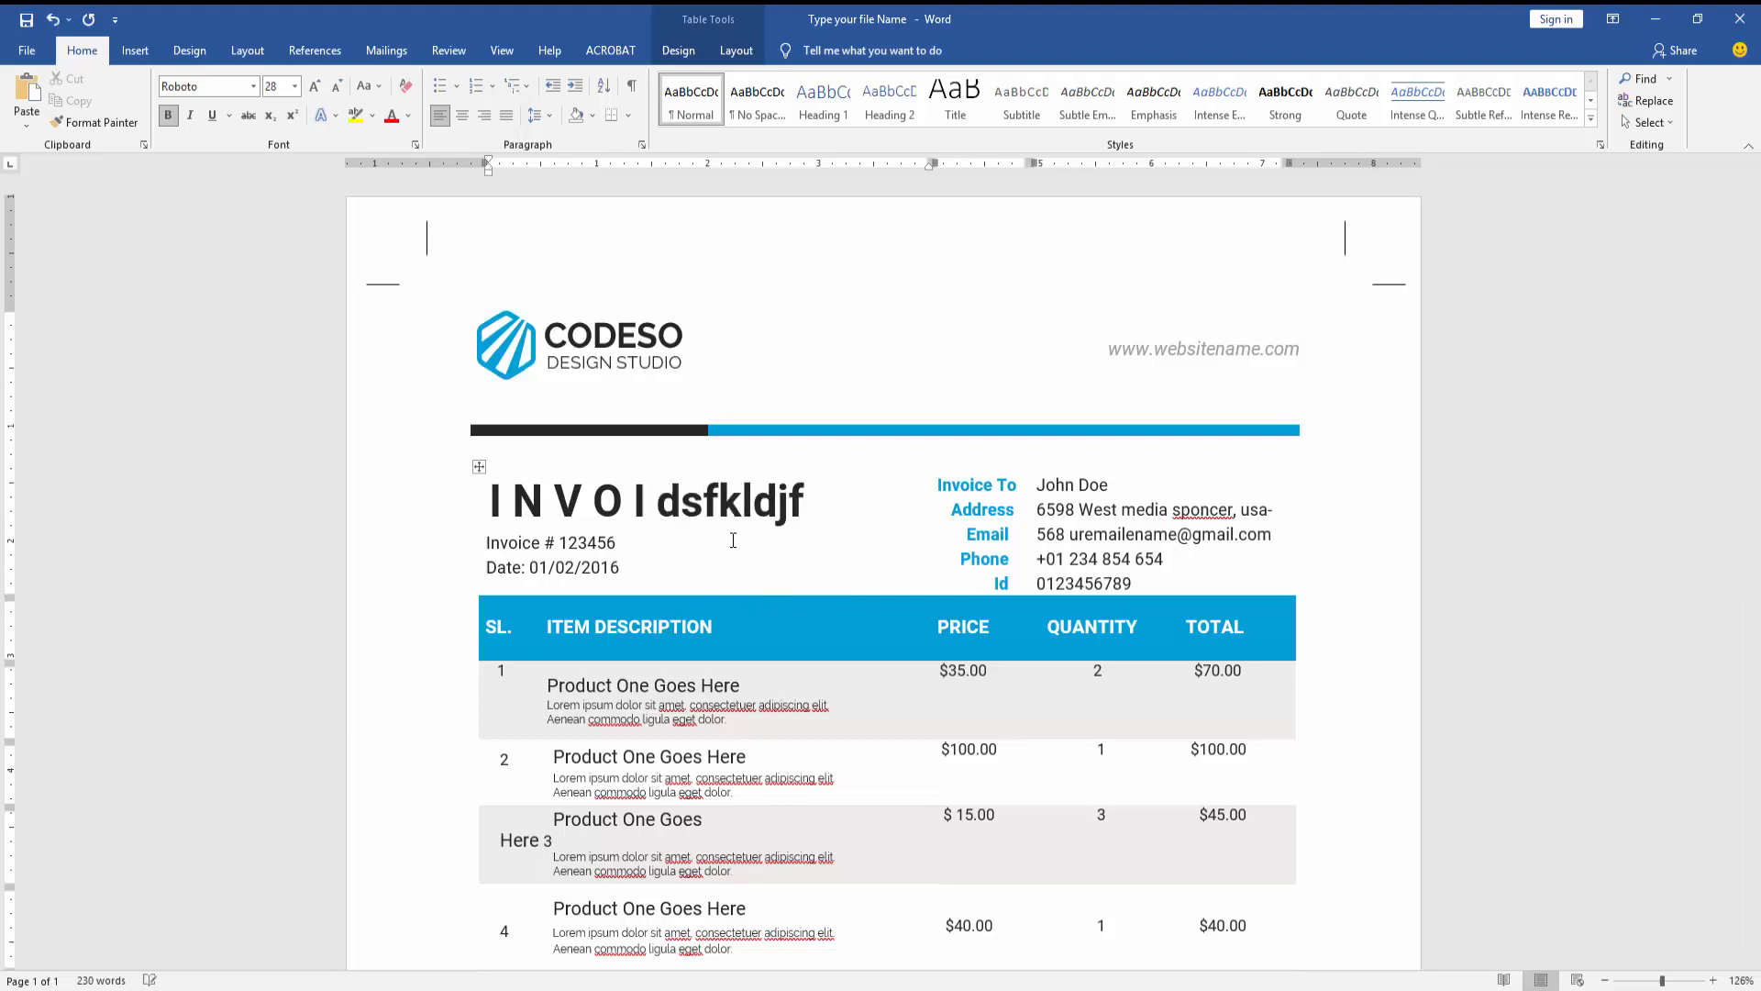
# Select the header colour bar shapes, move the blue segment, then undo the move
pyautogui.click(663, 341)
pyautogui.scroll(-1, 794, 620)
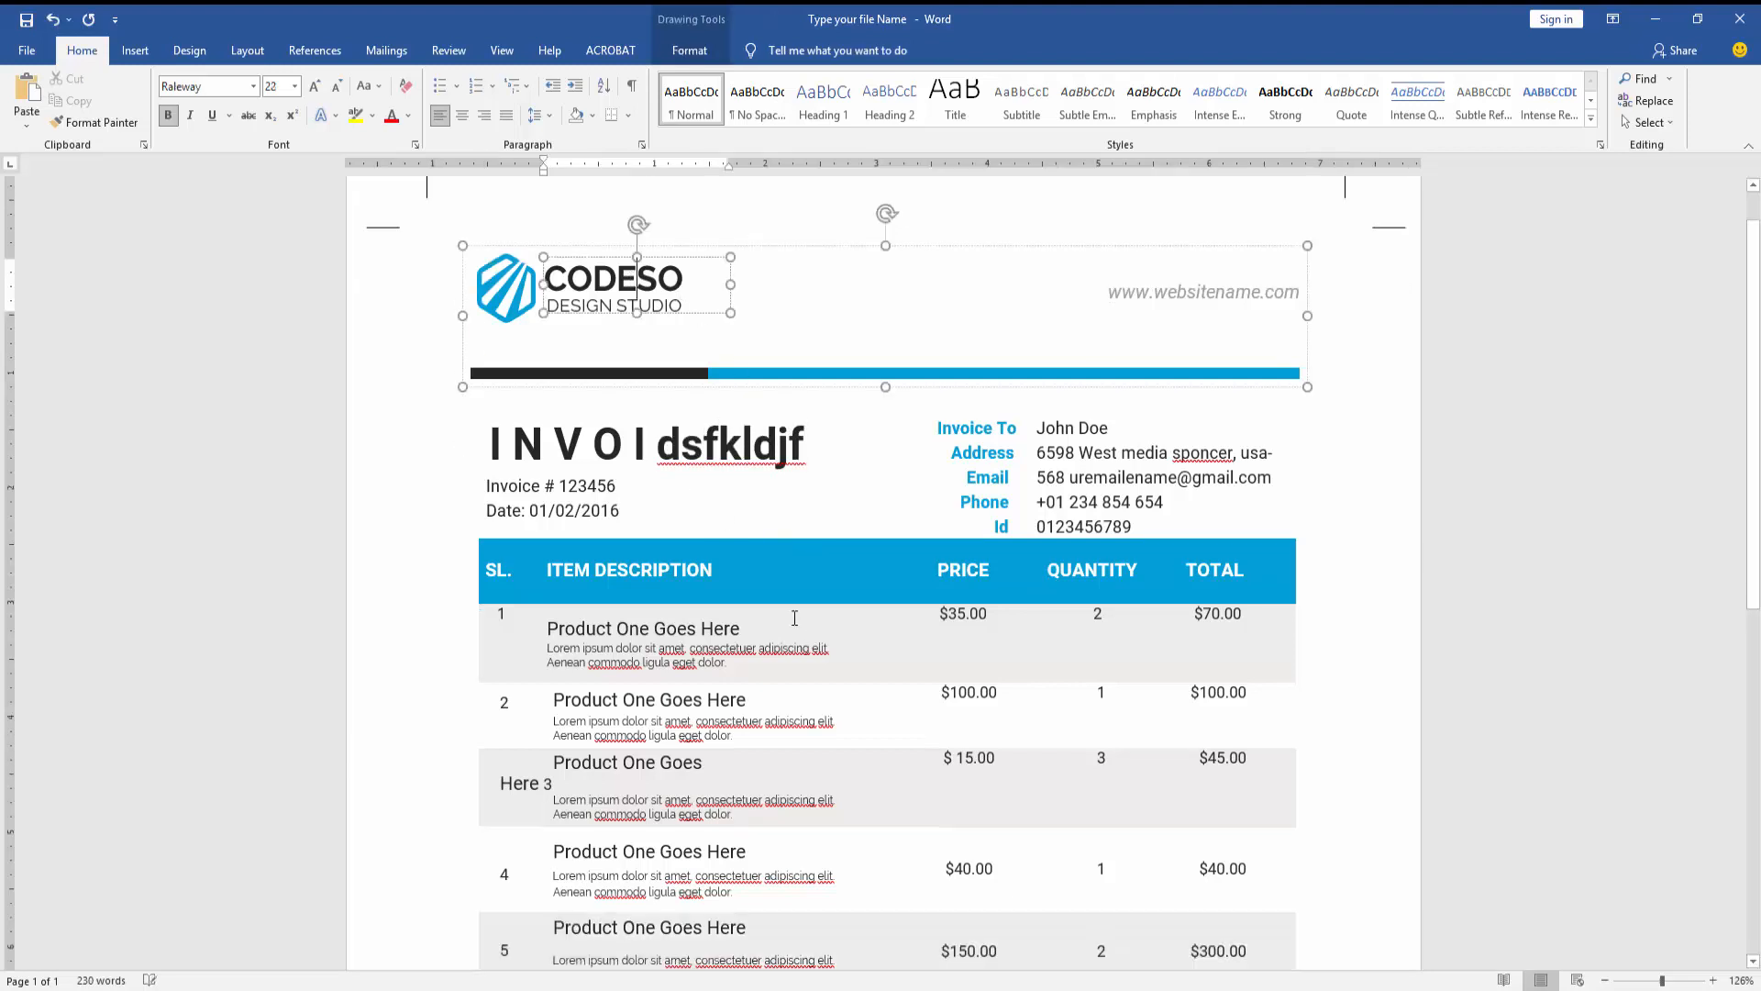
pyautogui.click(742, 377)
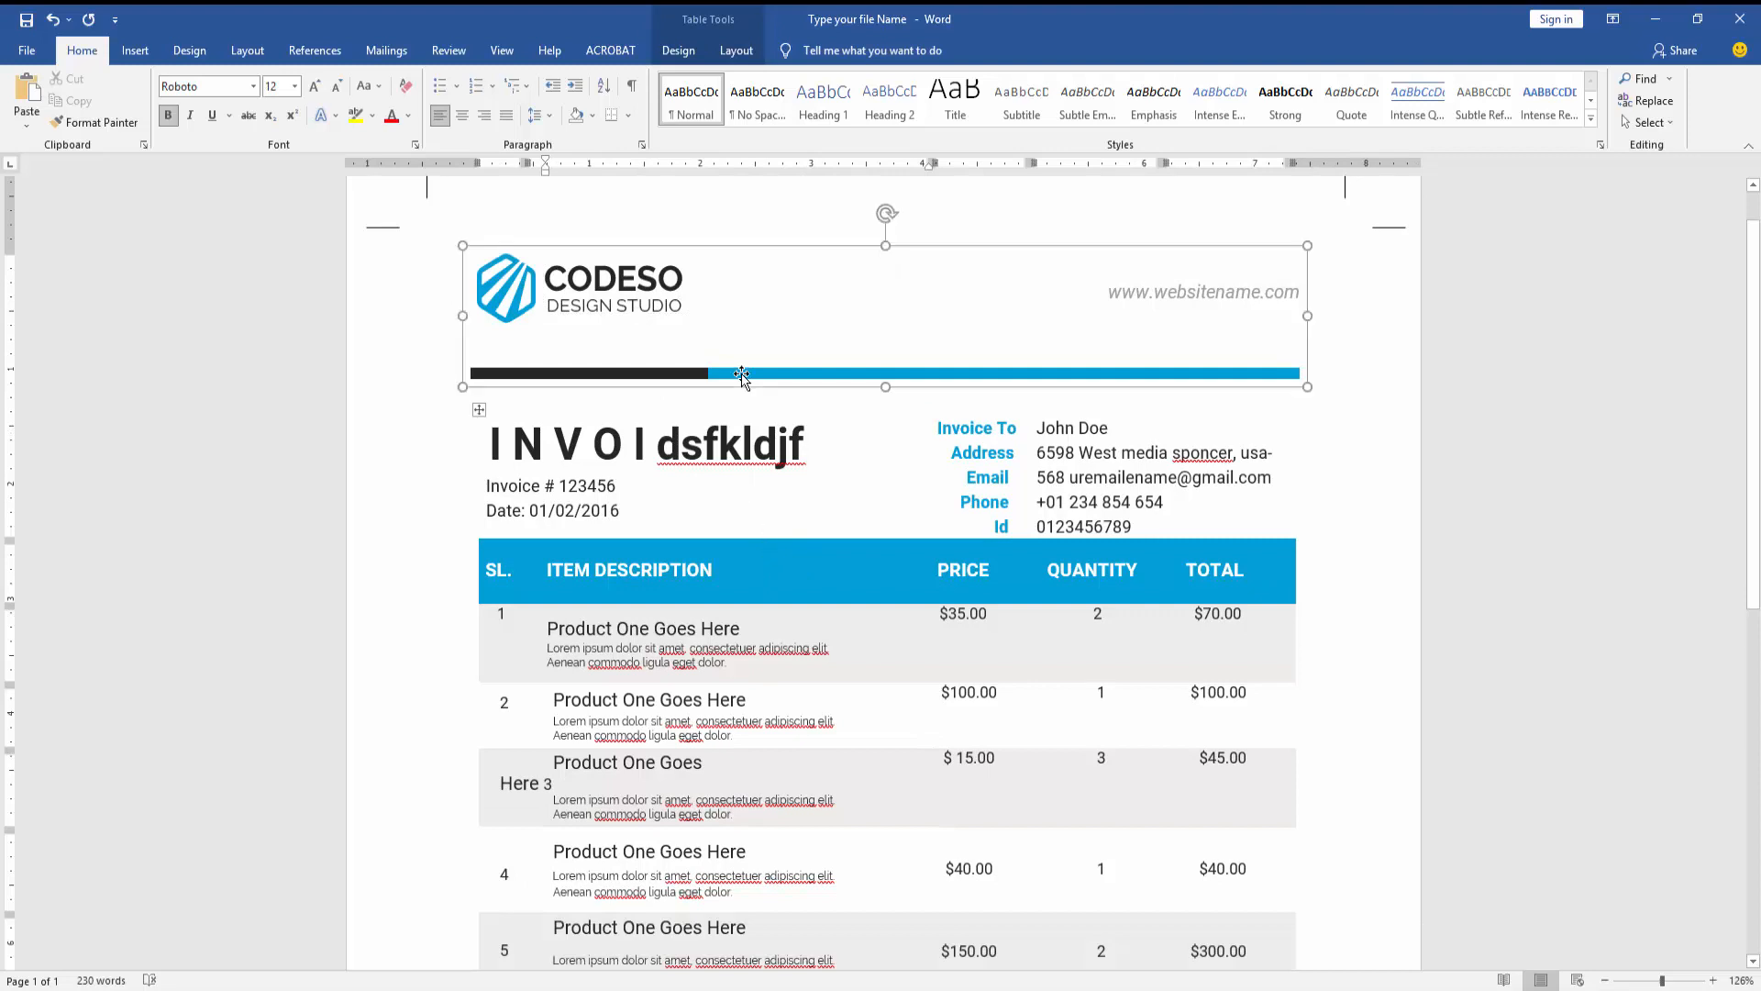
pyautogui.click(675, 375)
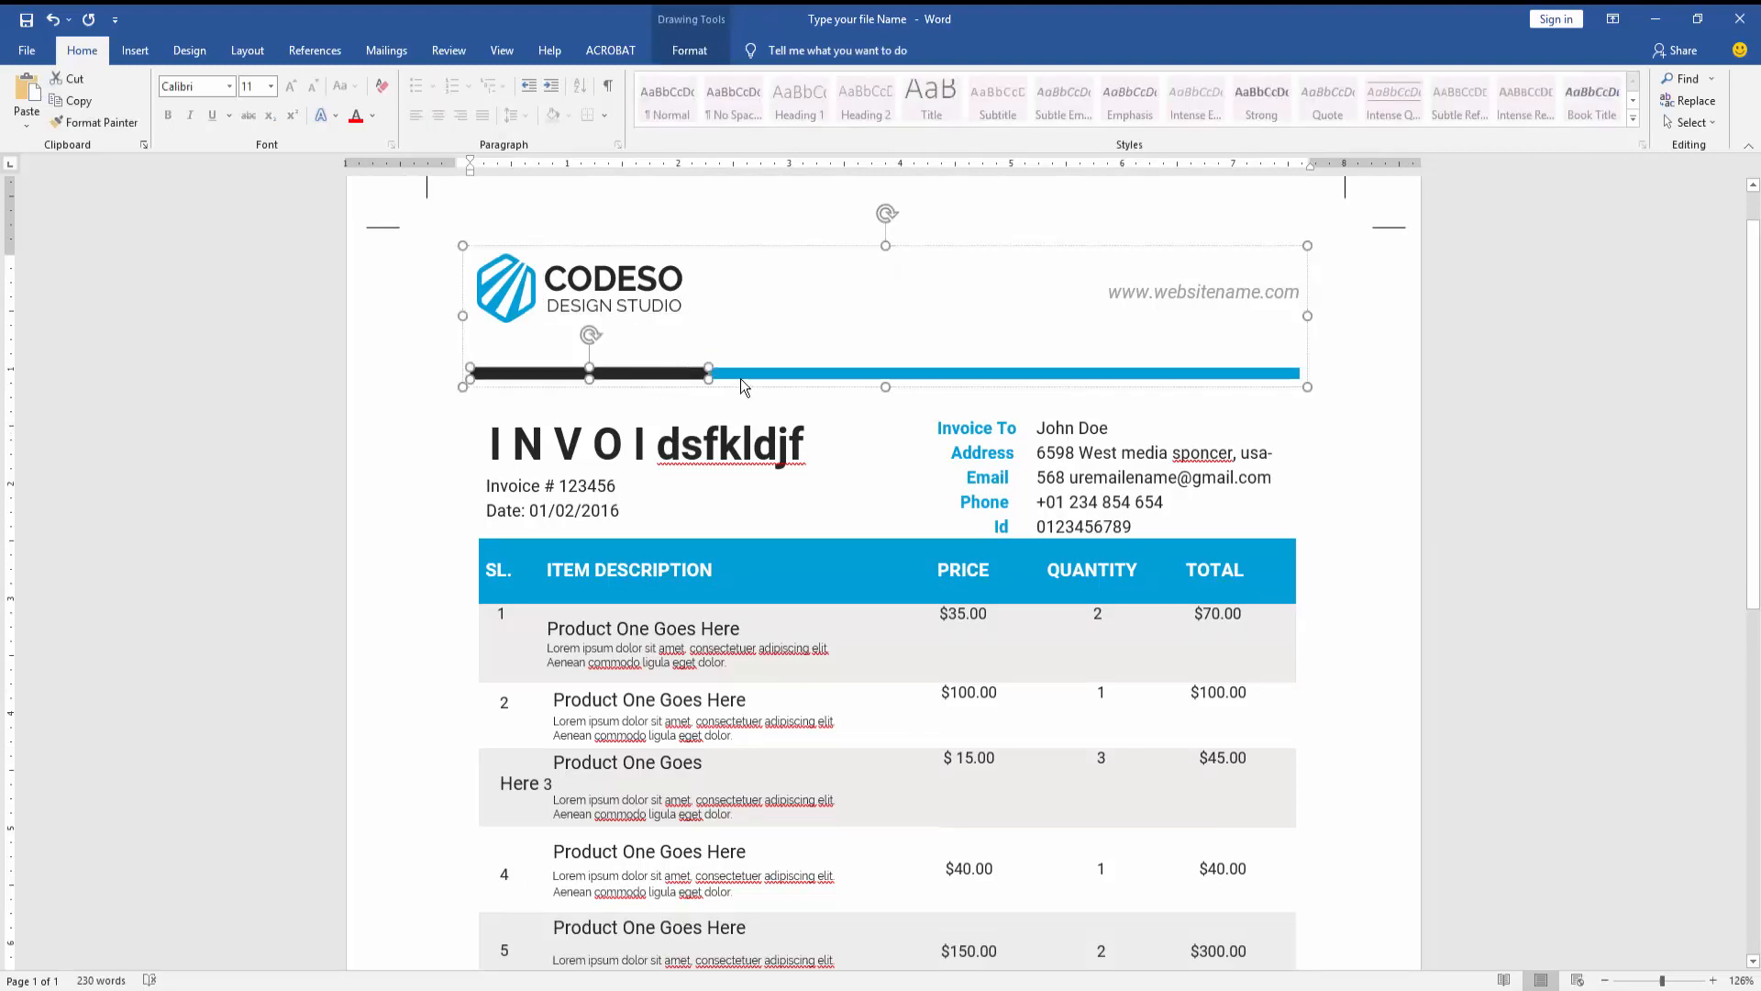
pyautogui.moveTo(744, 377); pyautogui.dragTo(812, 420)
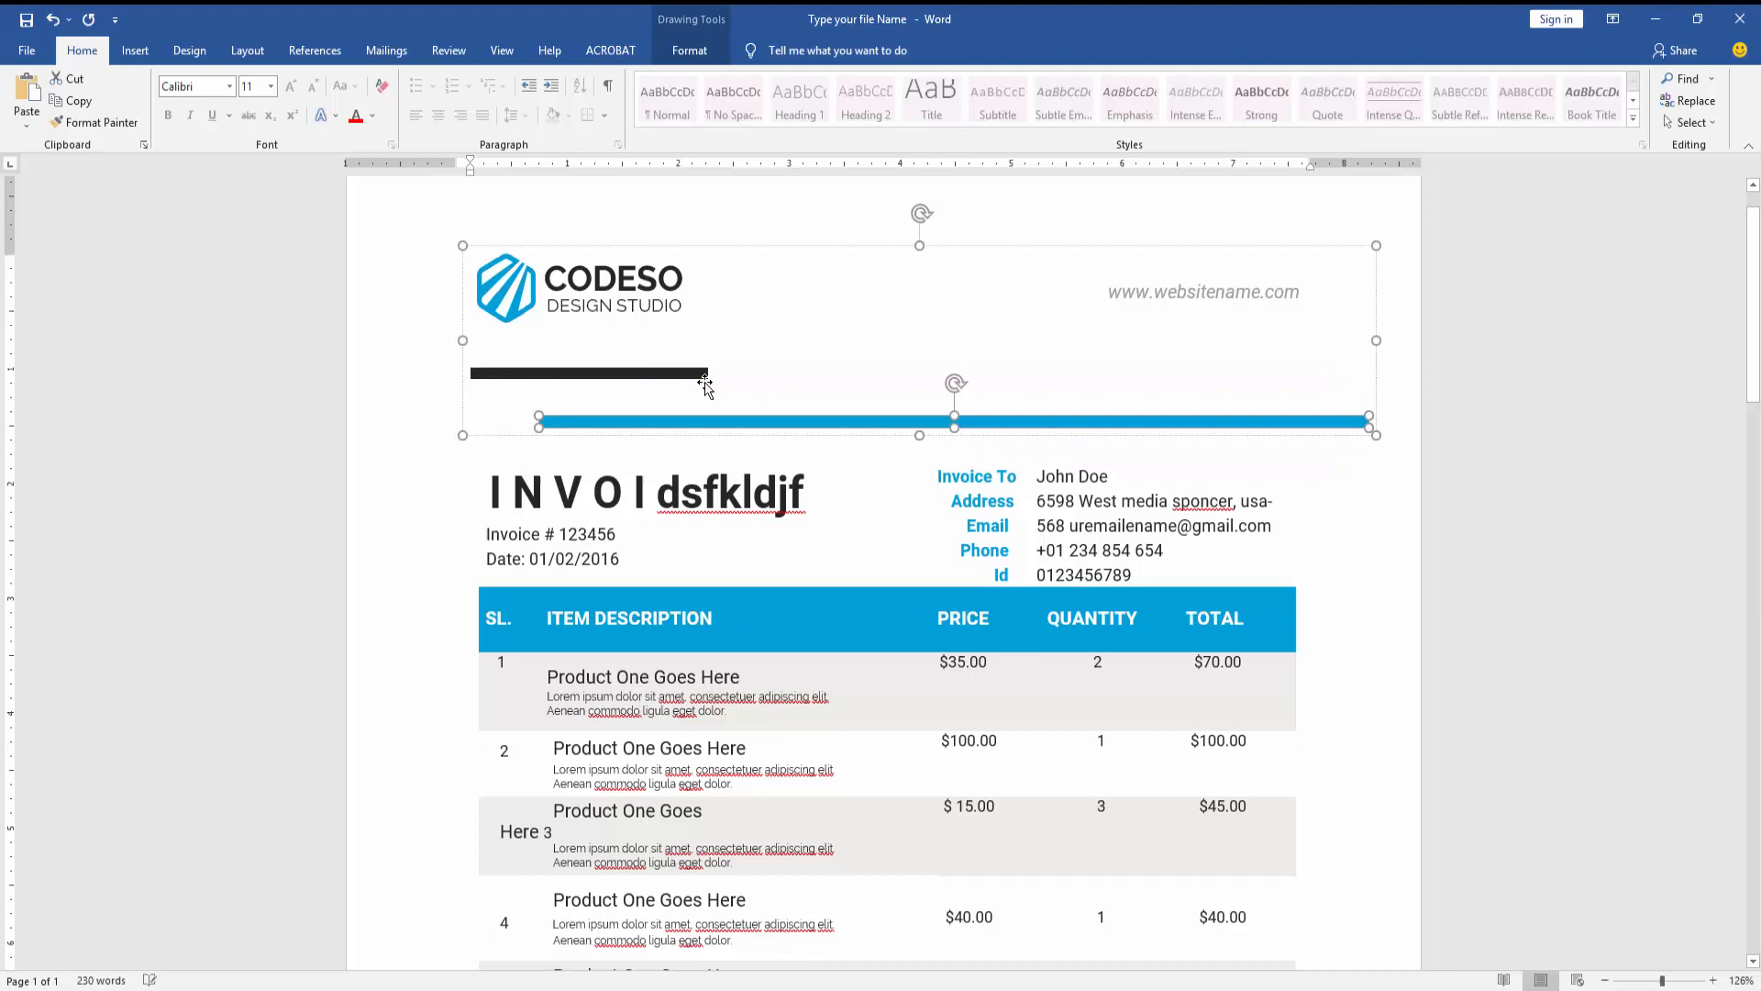
pyautogui.hotkey('ctrl', 'z')
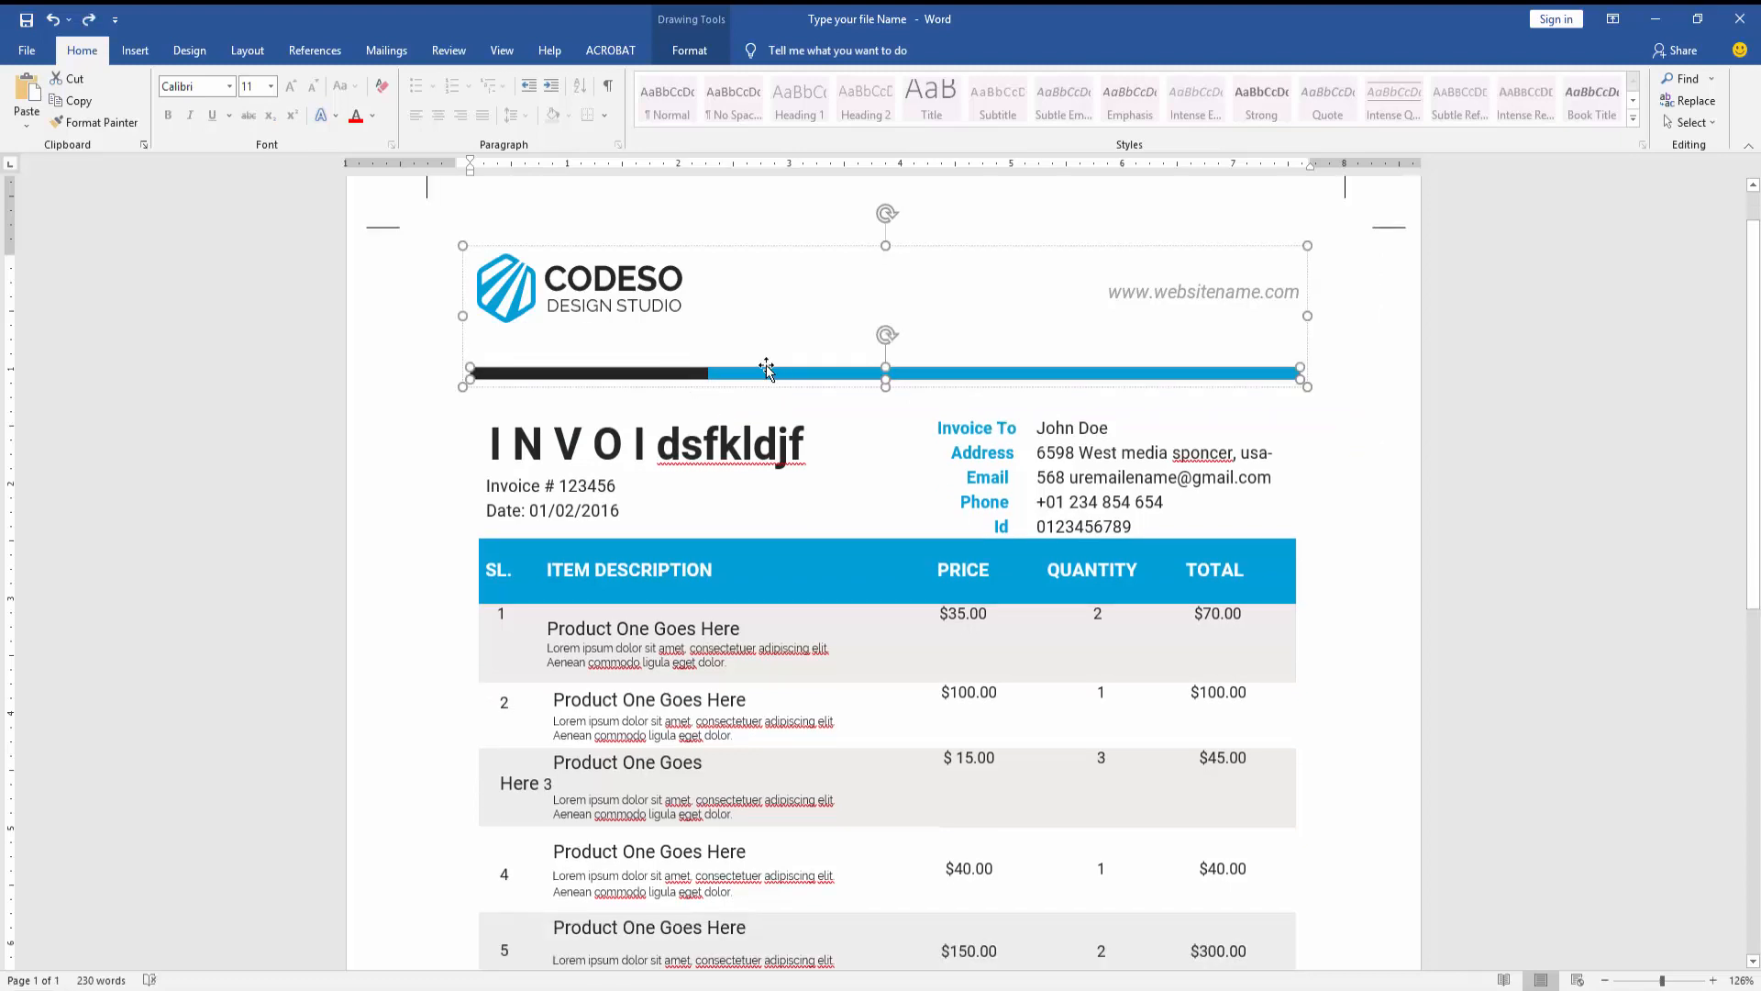
pyautogui.scroll(-5, 643, 662)
pyautogui.scroll(-4, 827, 667)
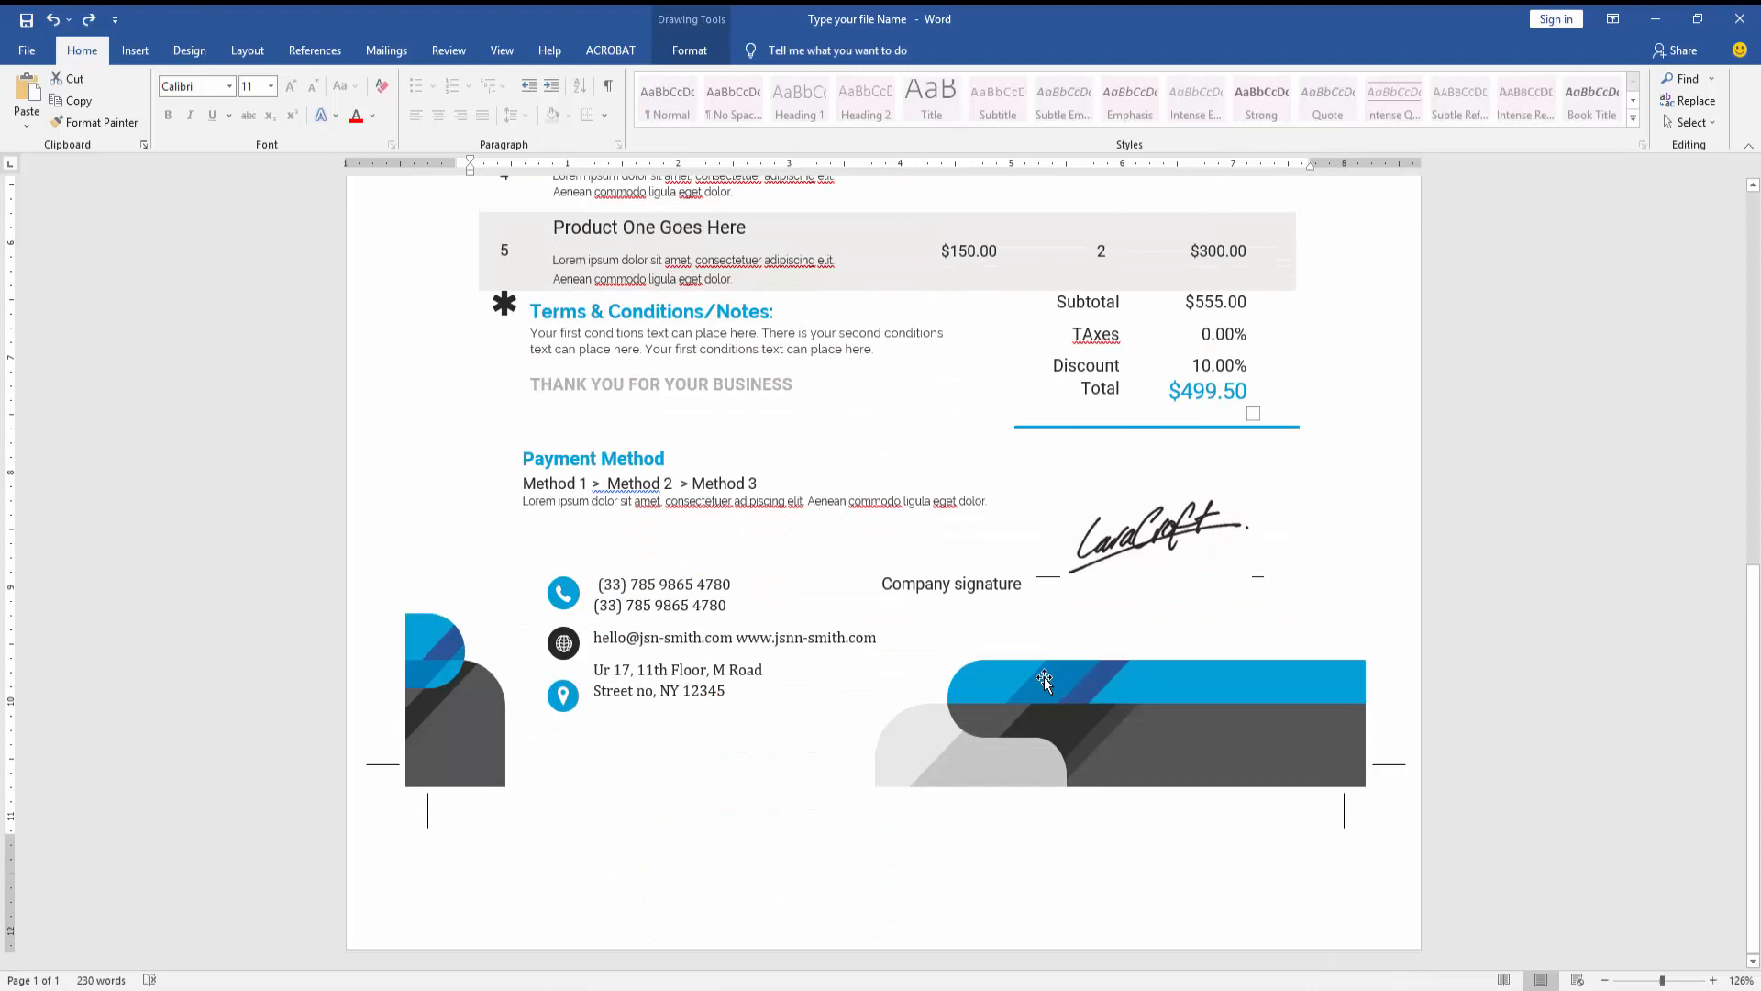
# Ungroup the footer graphic's shapes via the right-click Group menu
pyautogui.click(985, 677)
pyautogui.click(1158, 716)
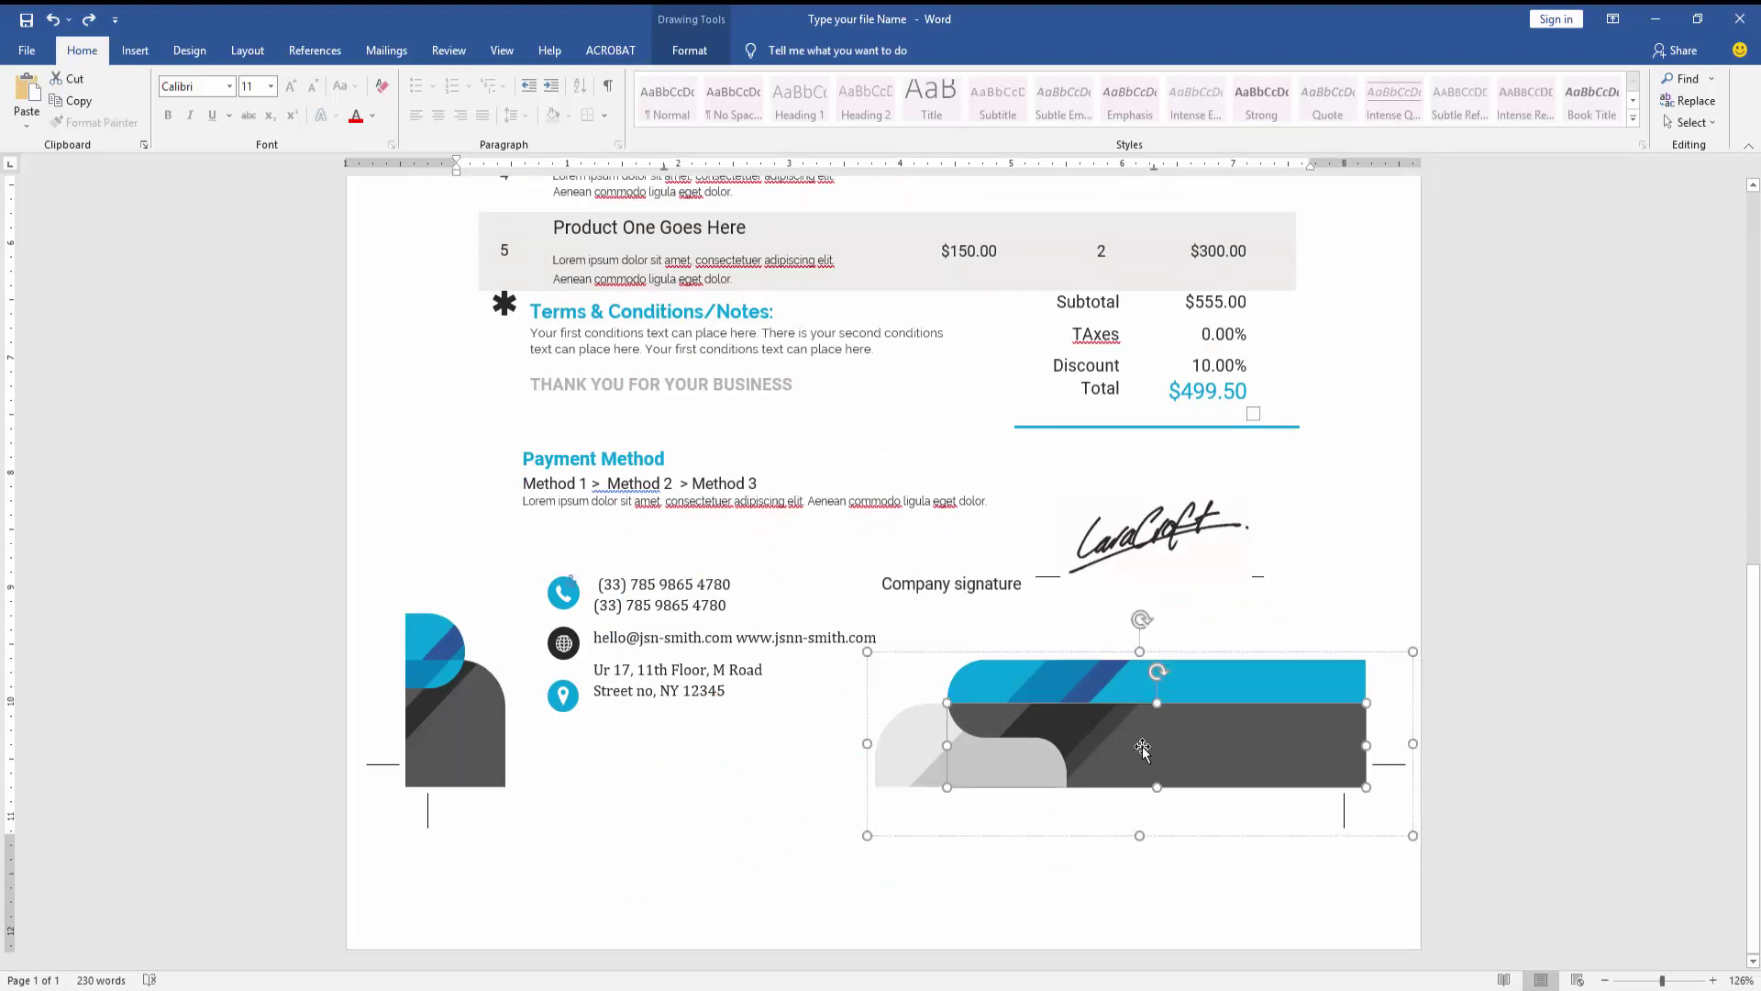
pyautogui.rightClick(1067, 727)
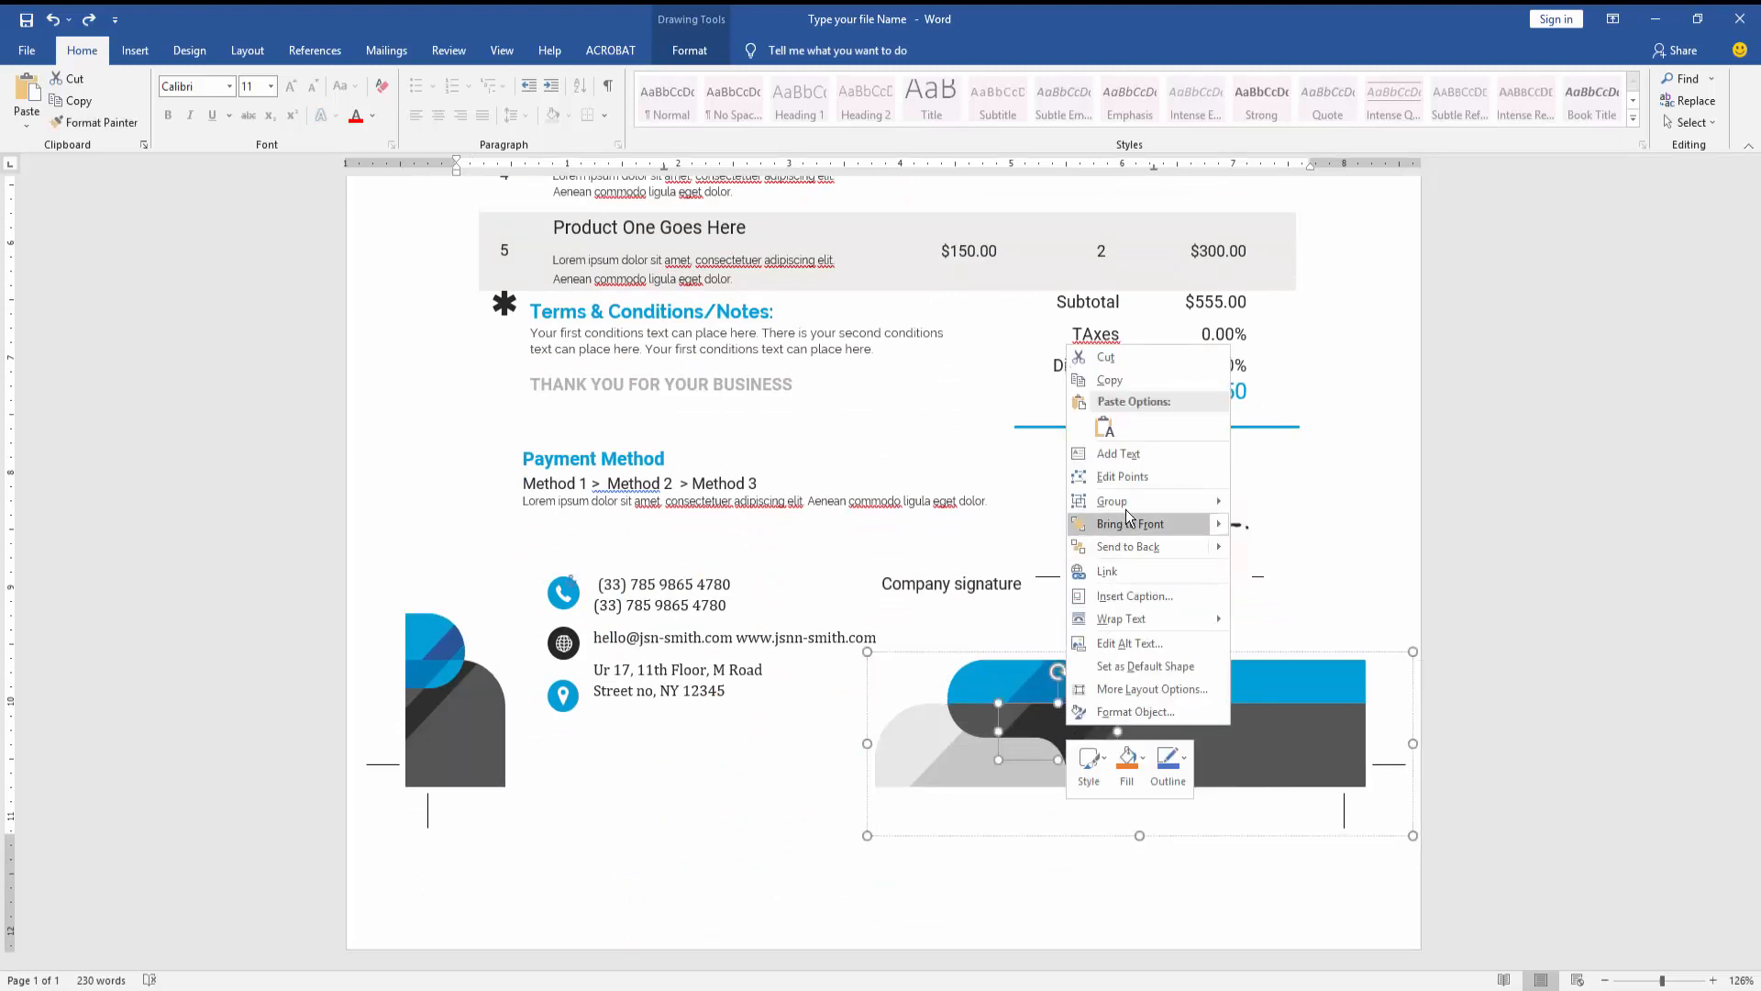
pyautogui.moveTo(1111, 501)
pyautogui.click(1275, 528)
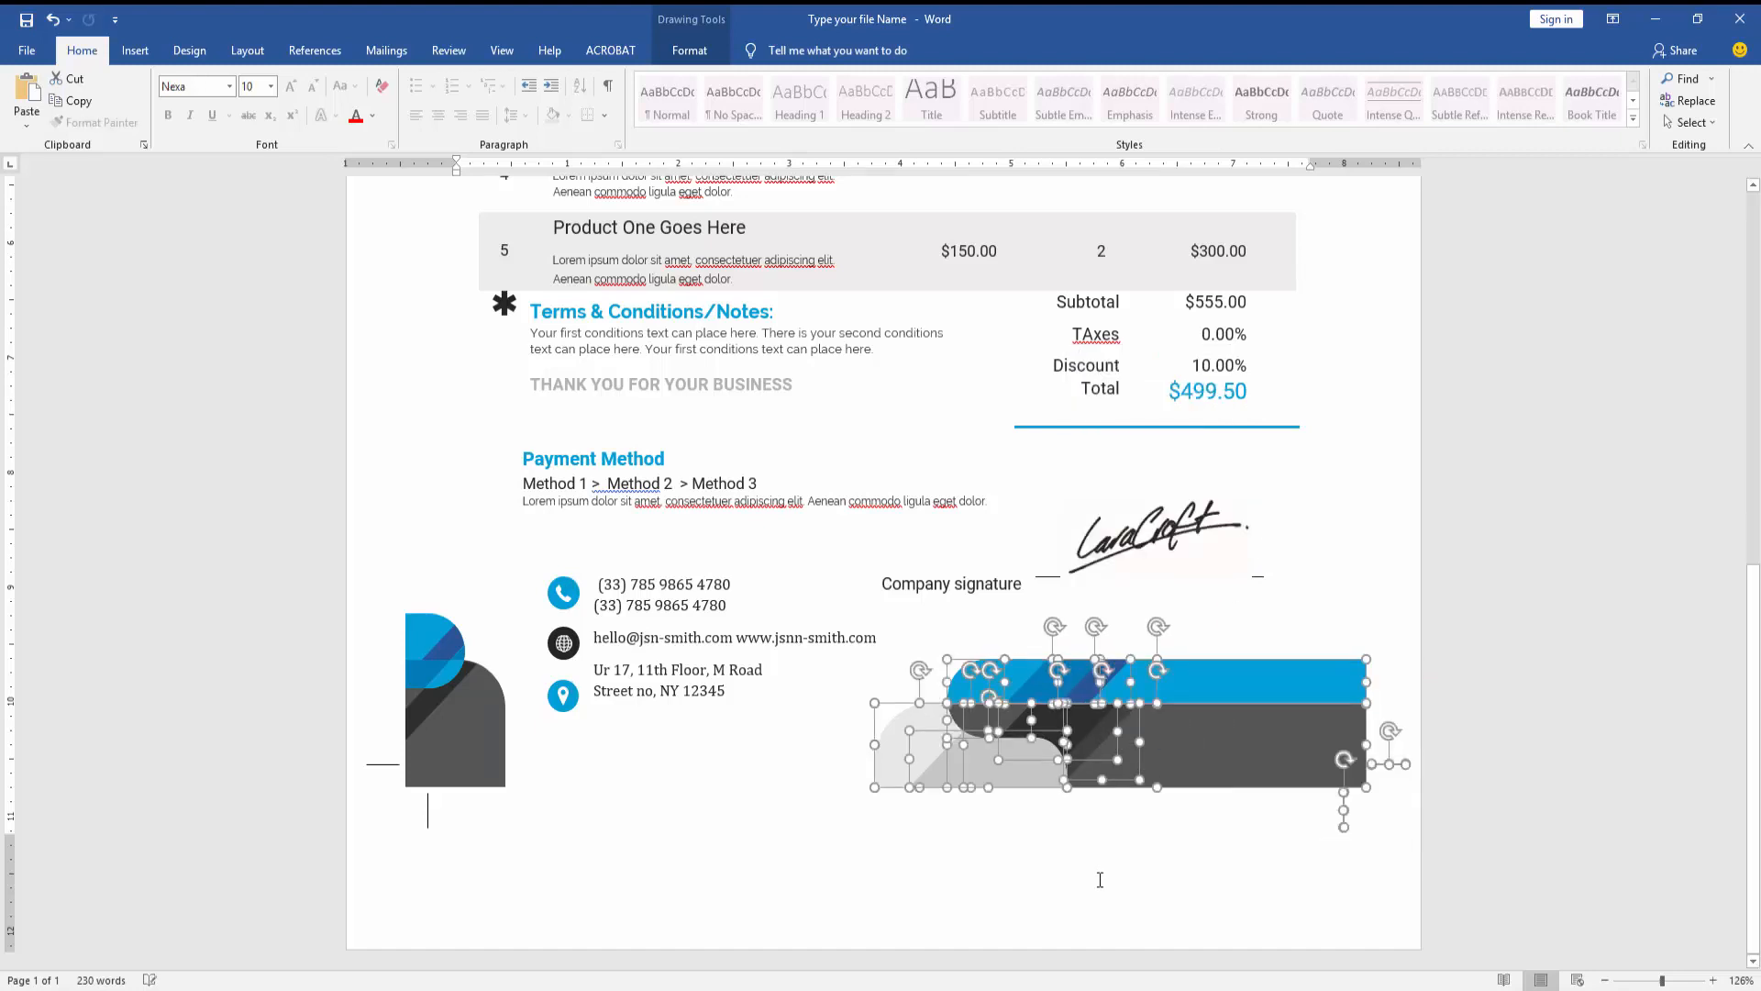
# Fill the light grey rounded footer shape with red using Shape Fill
pyautogui.click(903, 734)
pyautogui.click(903, 733)
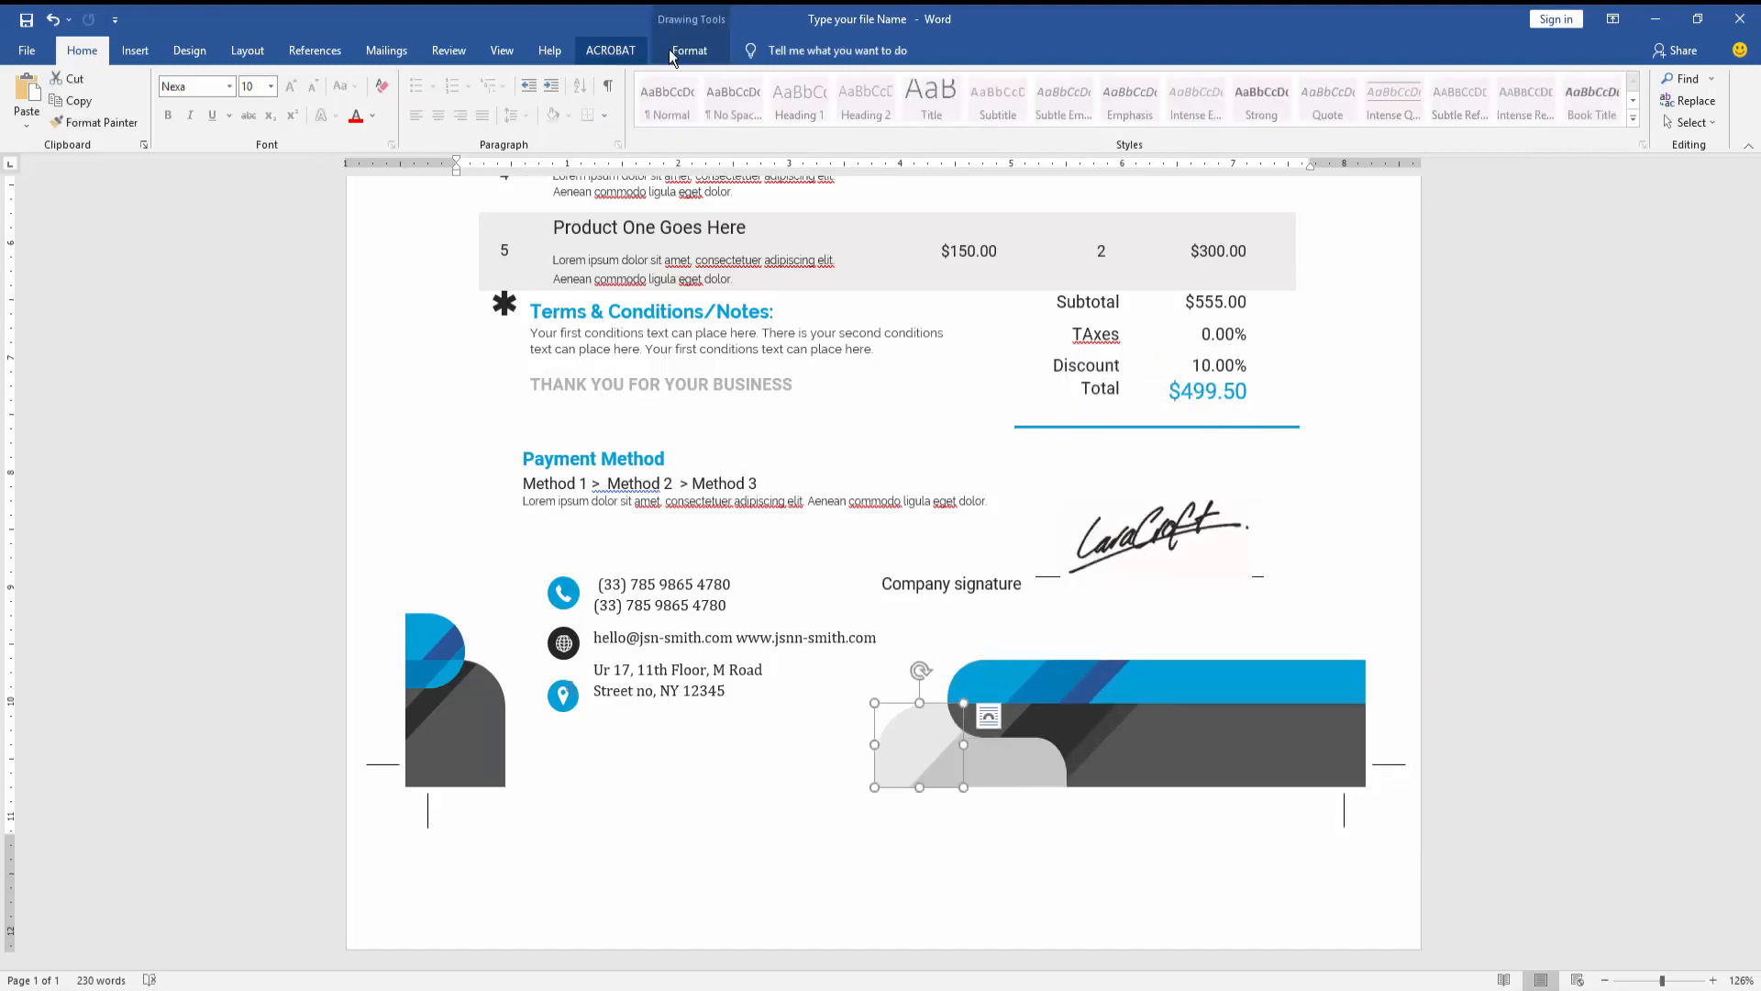
pyautogui.click(701, 56)
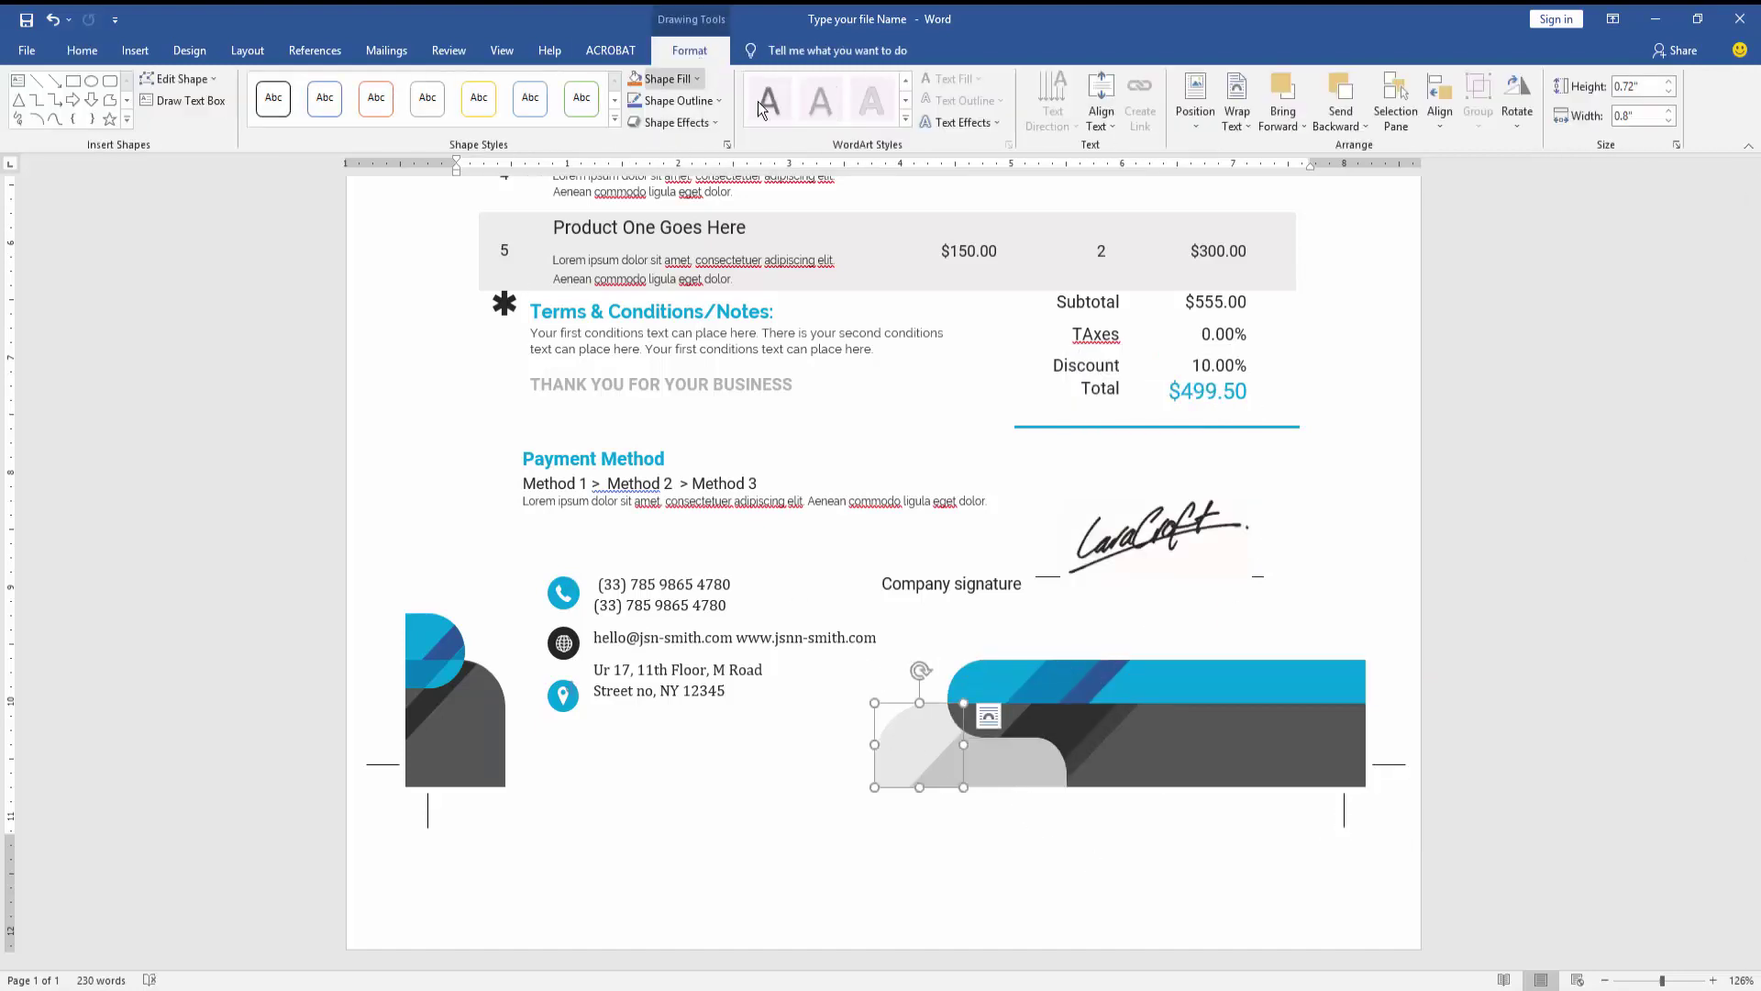
pyautogui.click(702, 78)
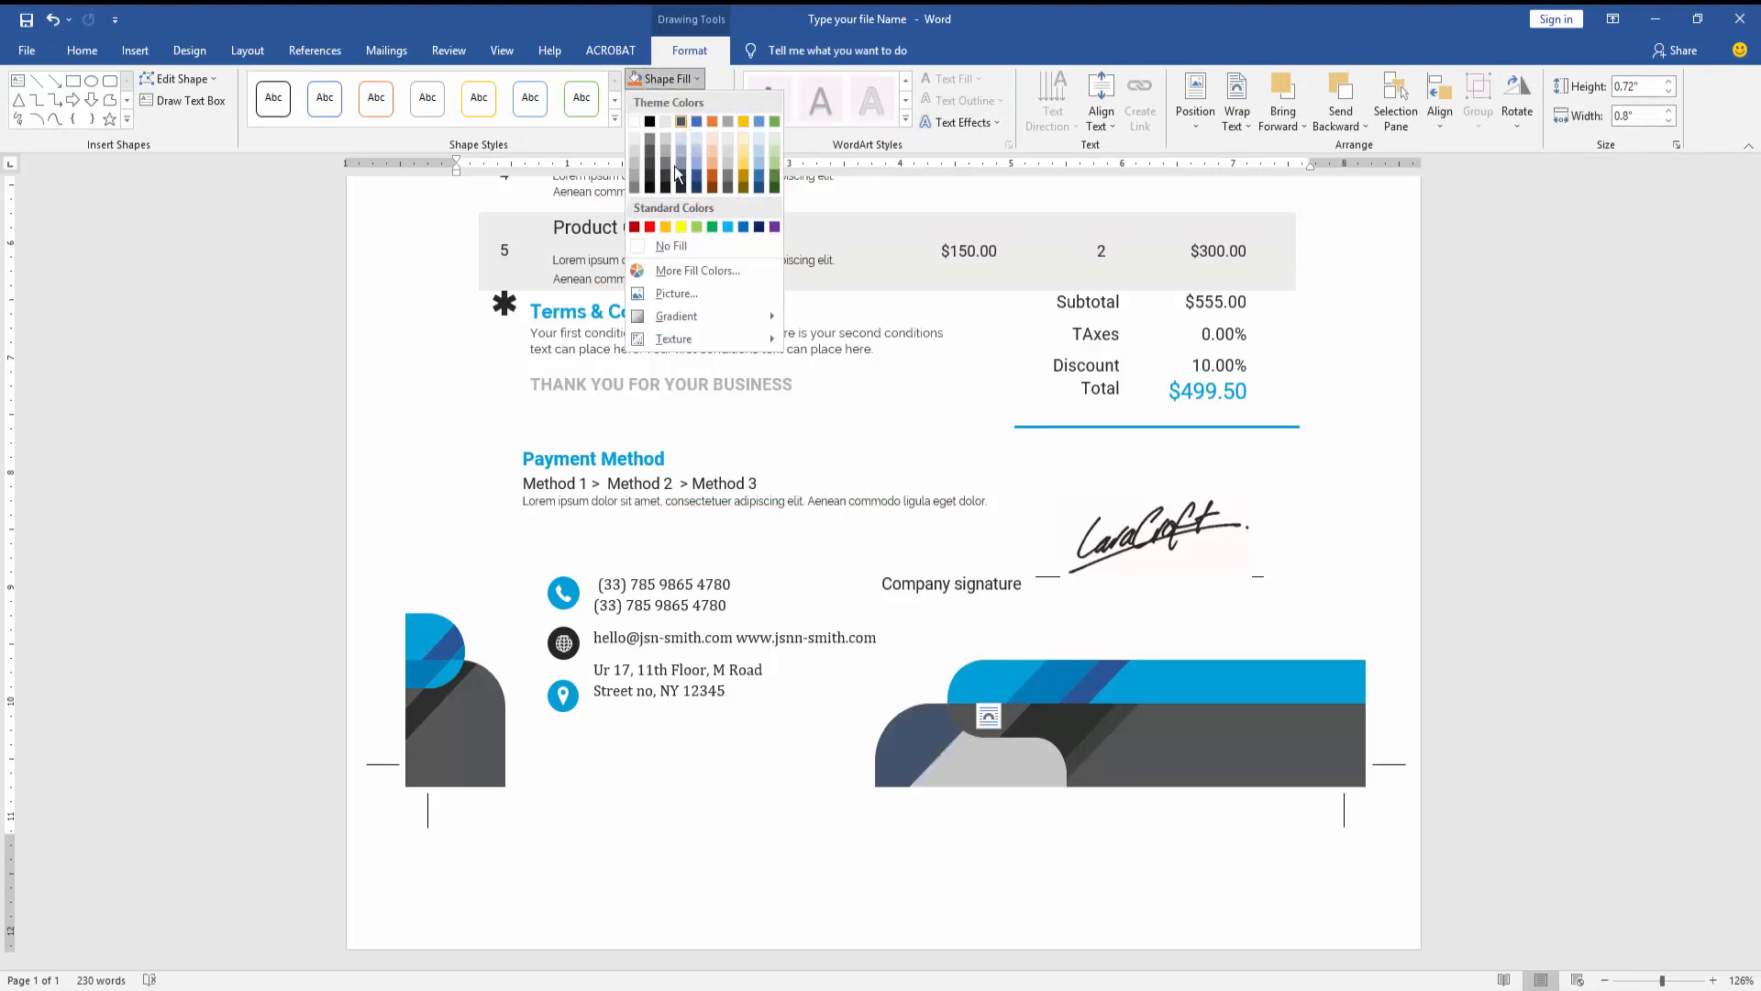
pyautogui.click(651, 228)
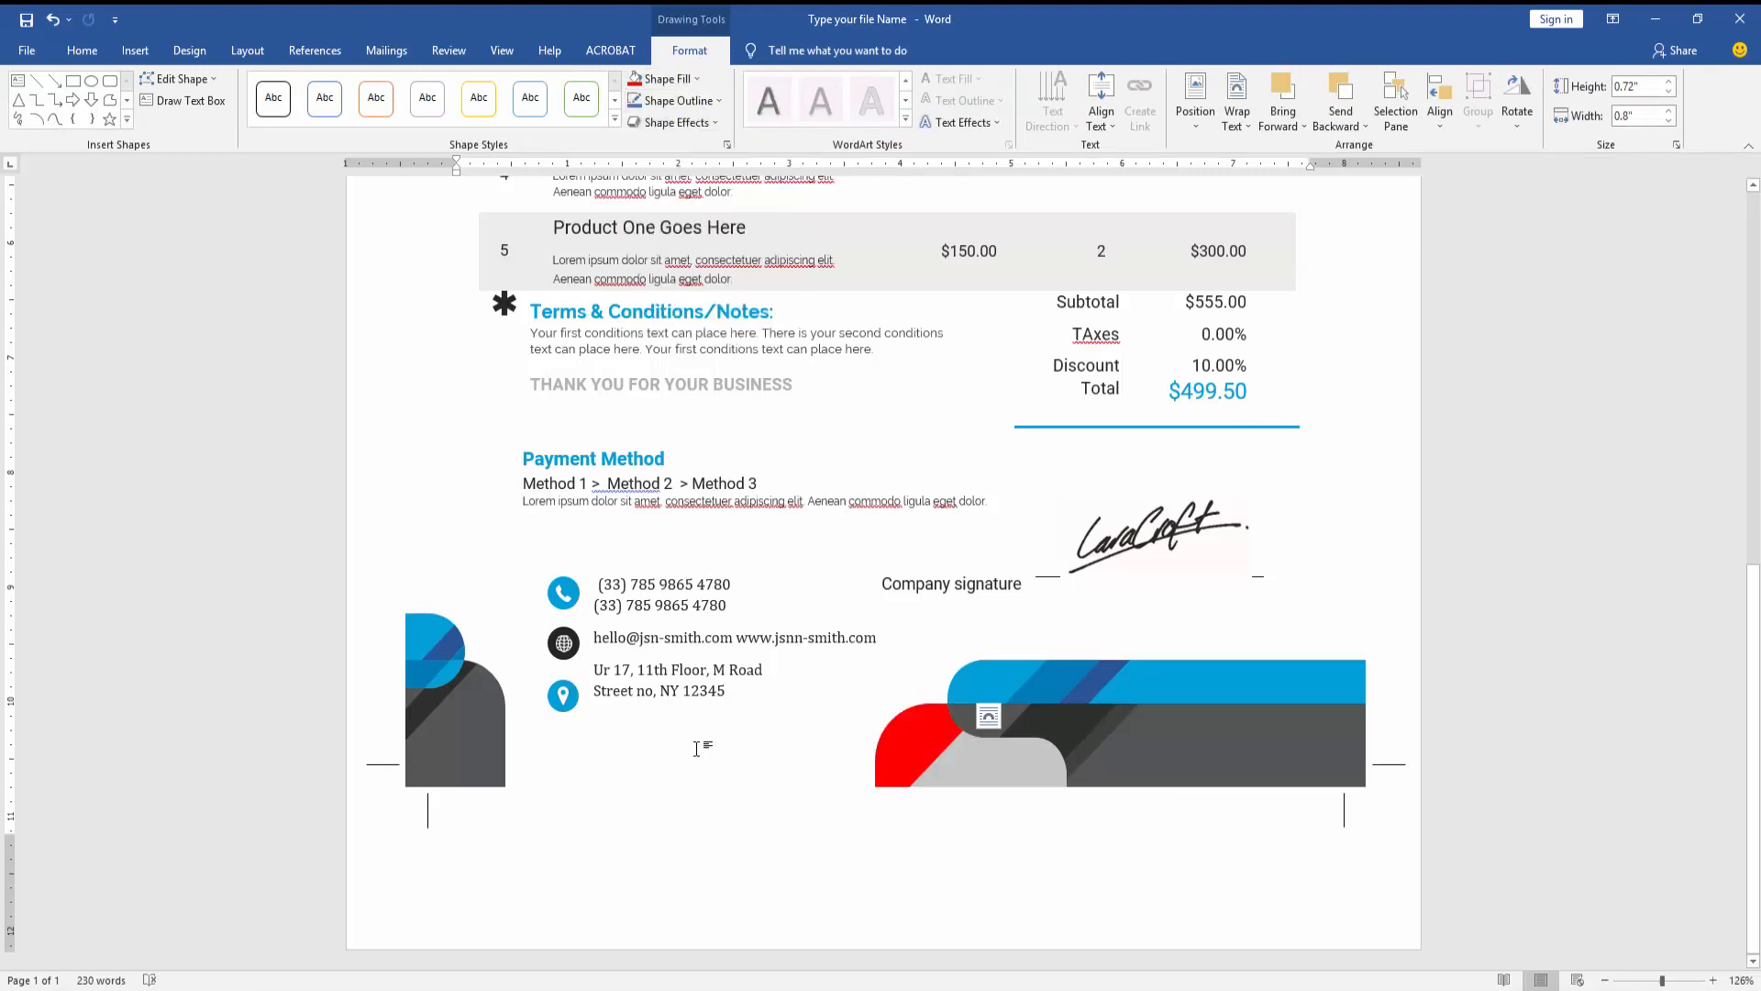
pyautogui.click(711, 771)
pyautogui.scroll(3, 711, 770)
pyautogui.scroll(3, 686, 631)
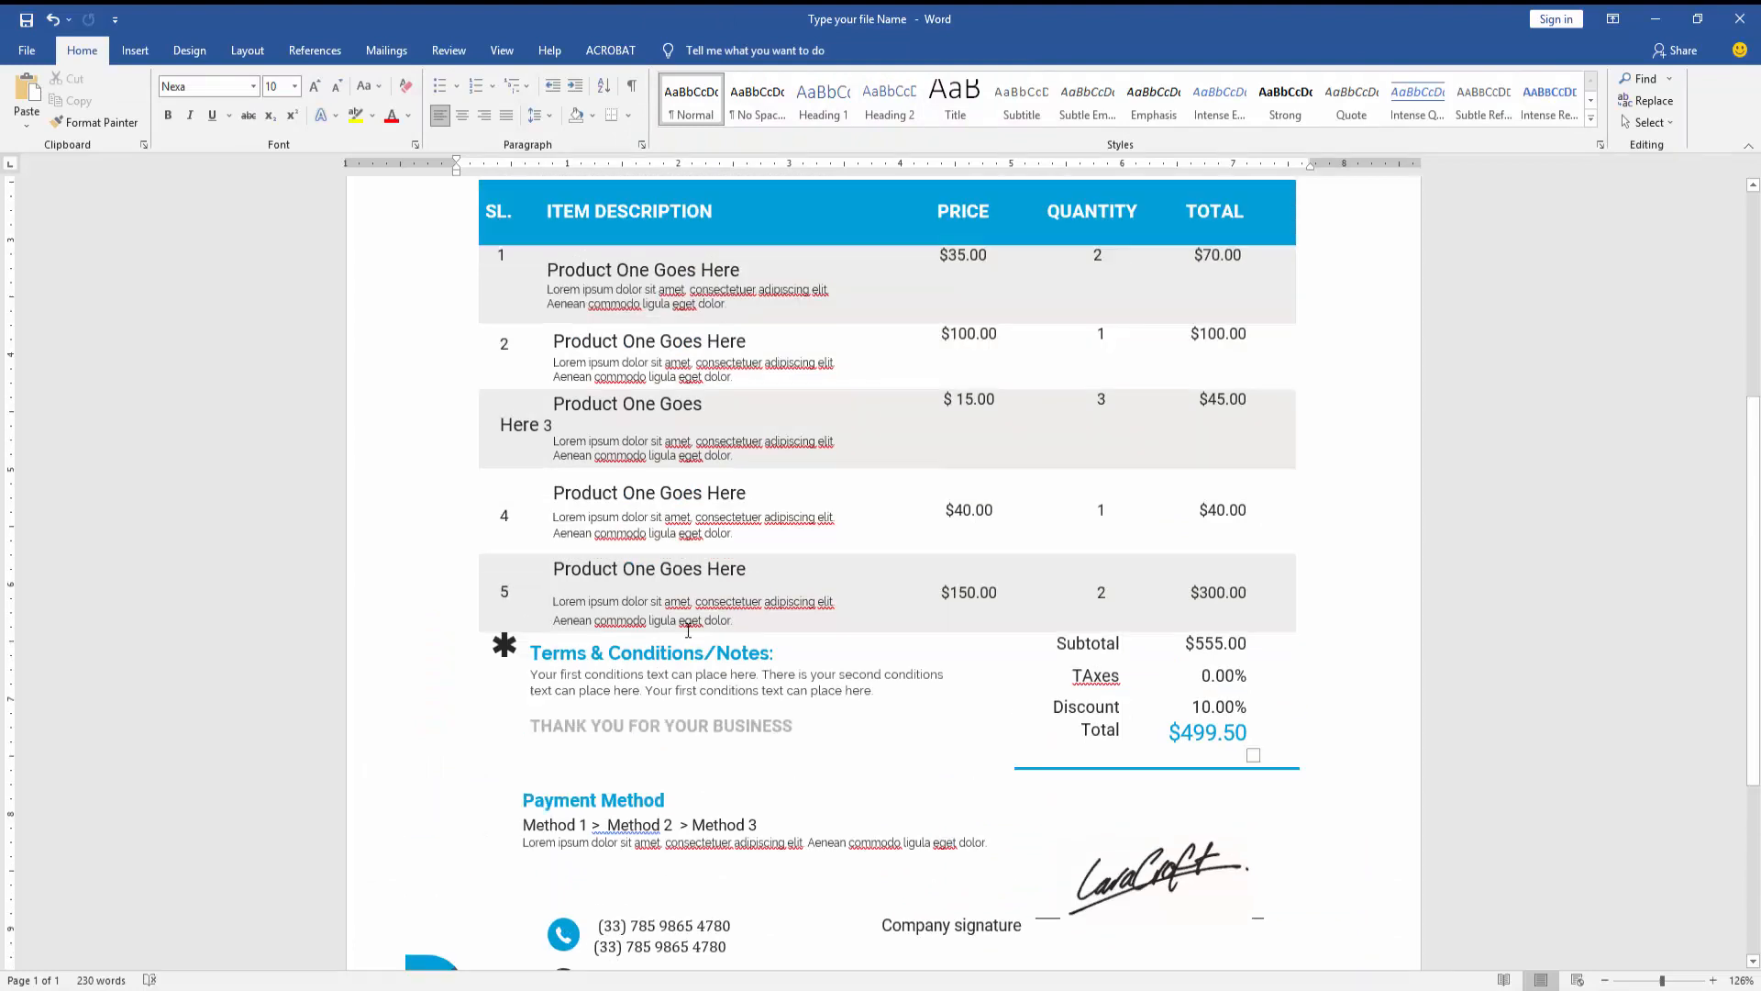
# Delete the Product One Goes Here title in row 4, then undo to restore it
pyautogui.click(751, 493)
pyautogui.moveTo(754, 493); pyautogui.dragTo(553, 493)
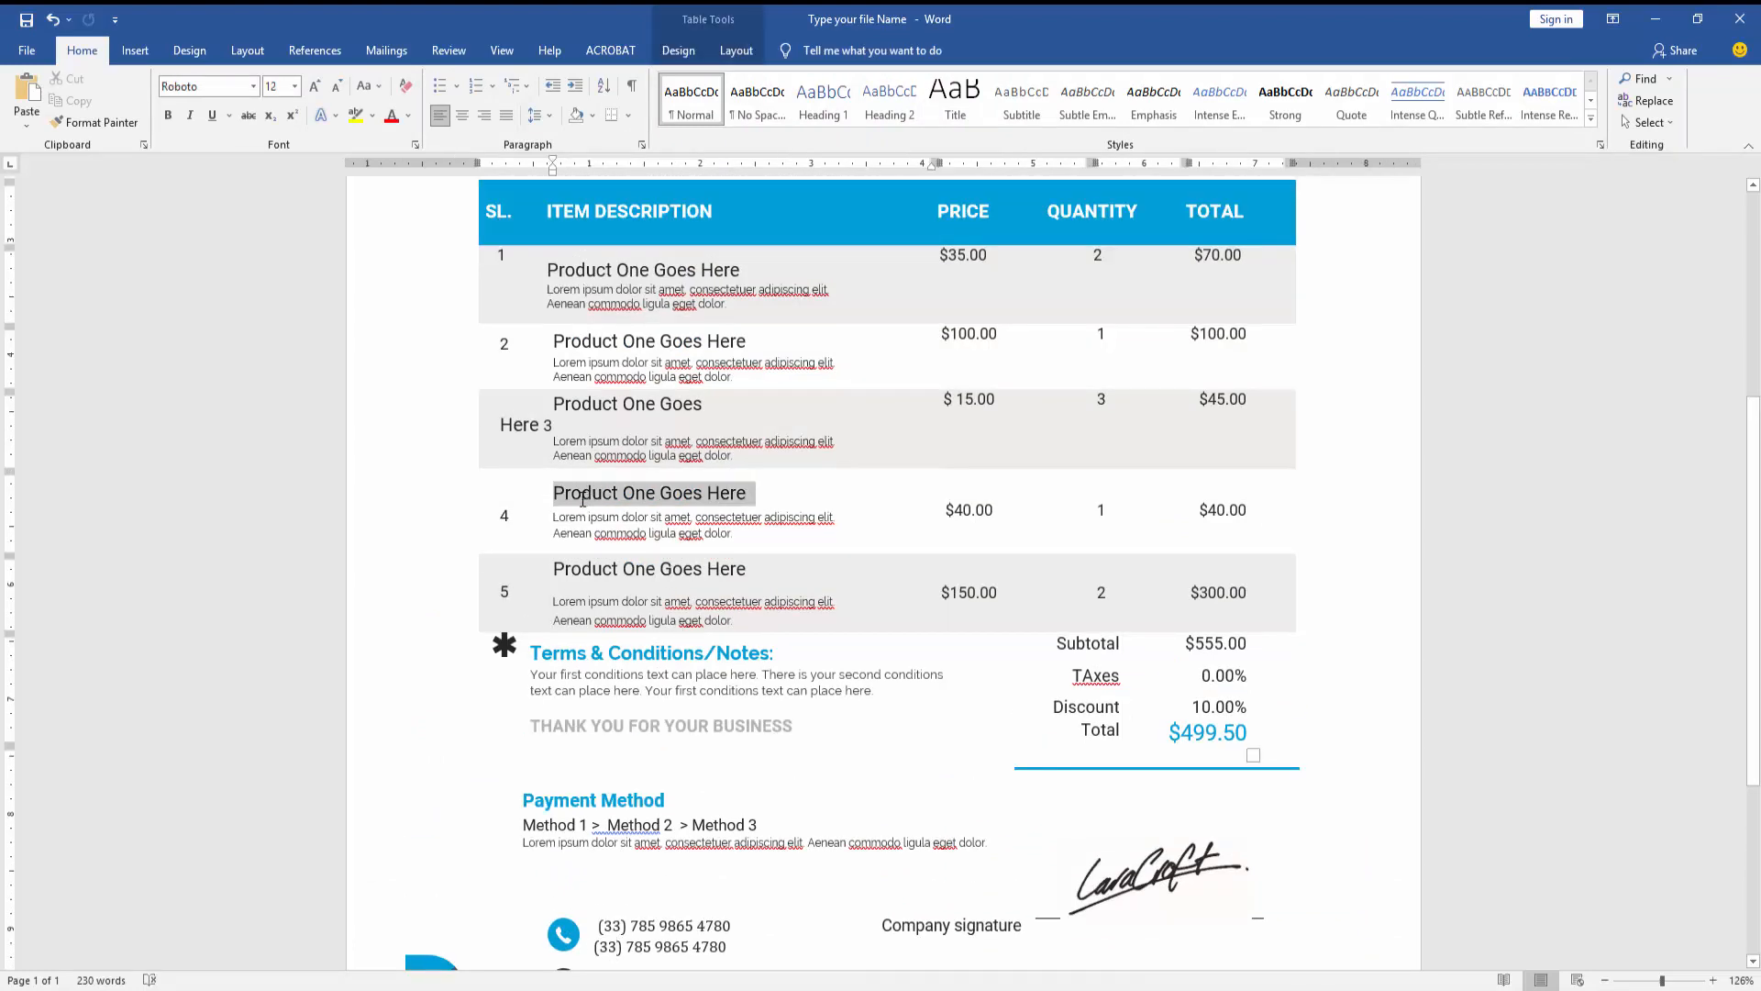
pyautogui.press('Delete')
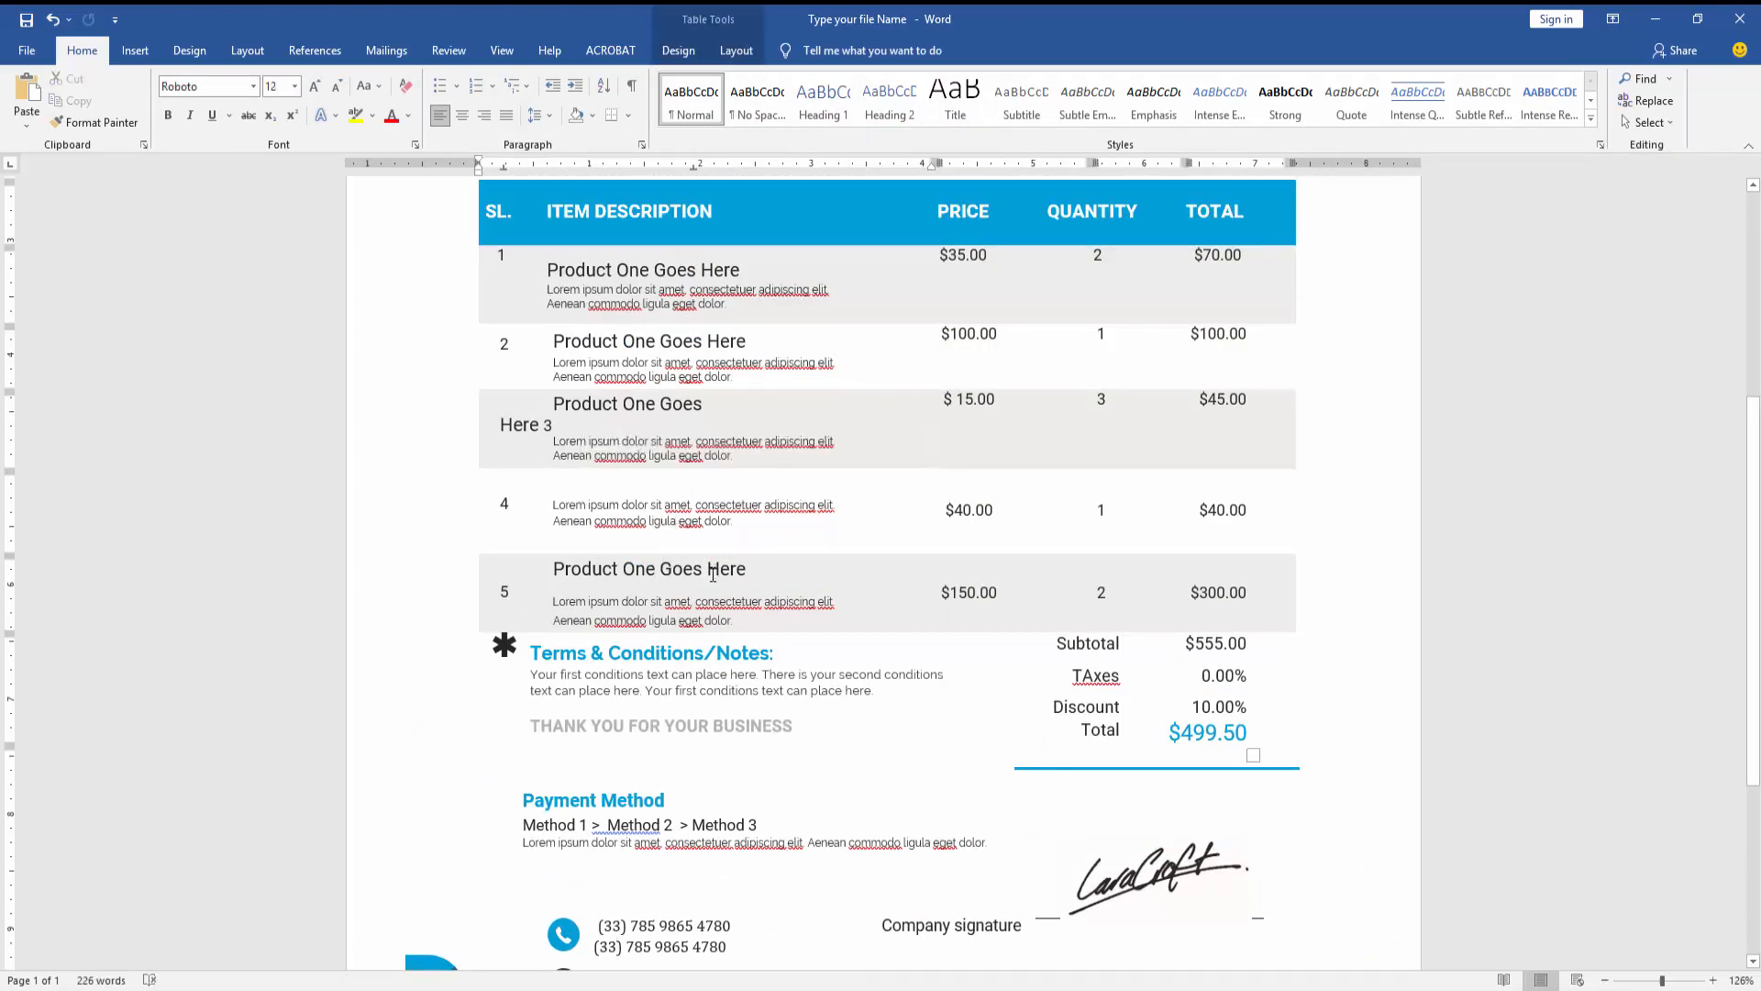
pyautogui.hotkey('ctrl', 'z')
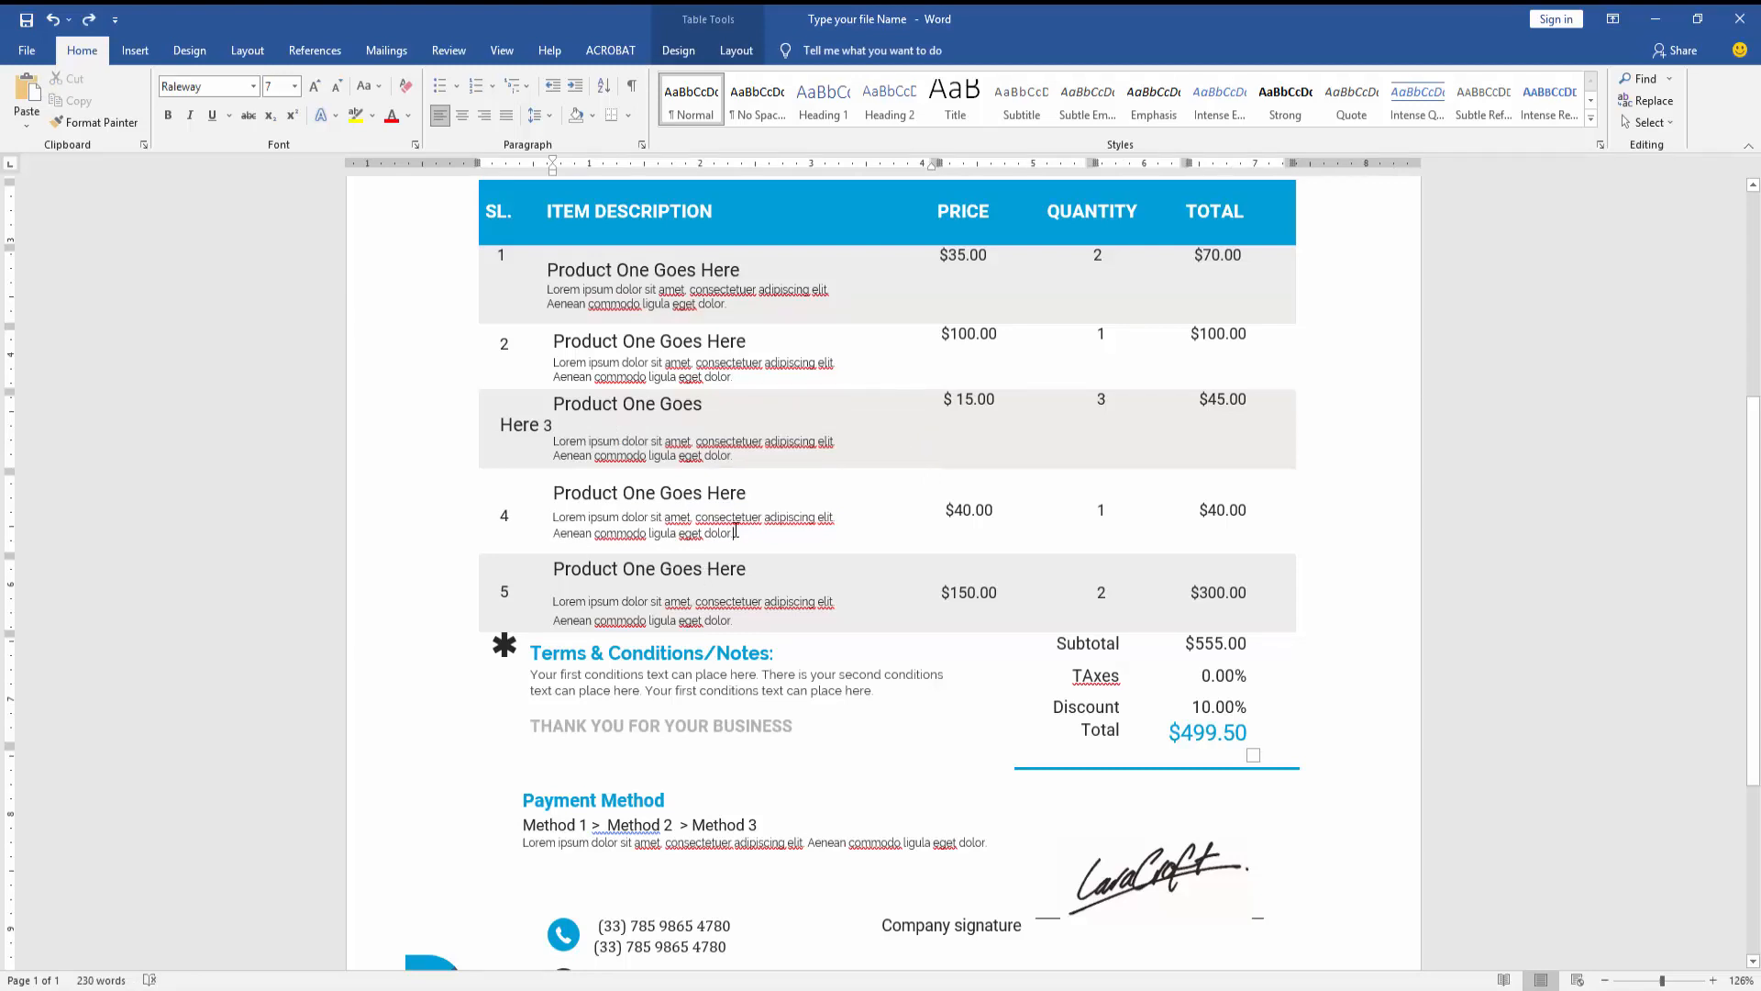